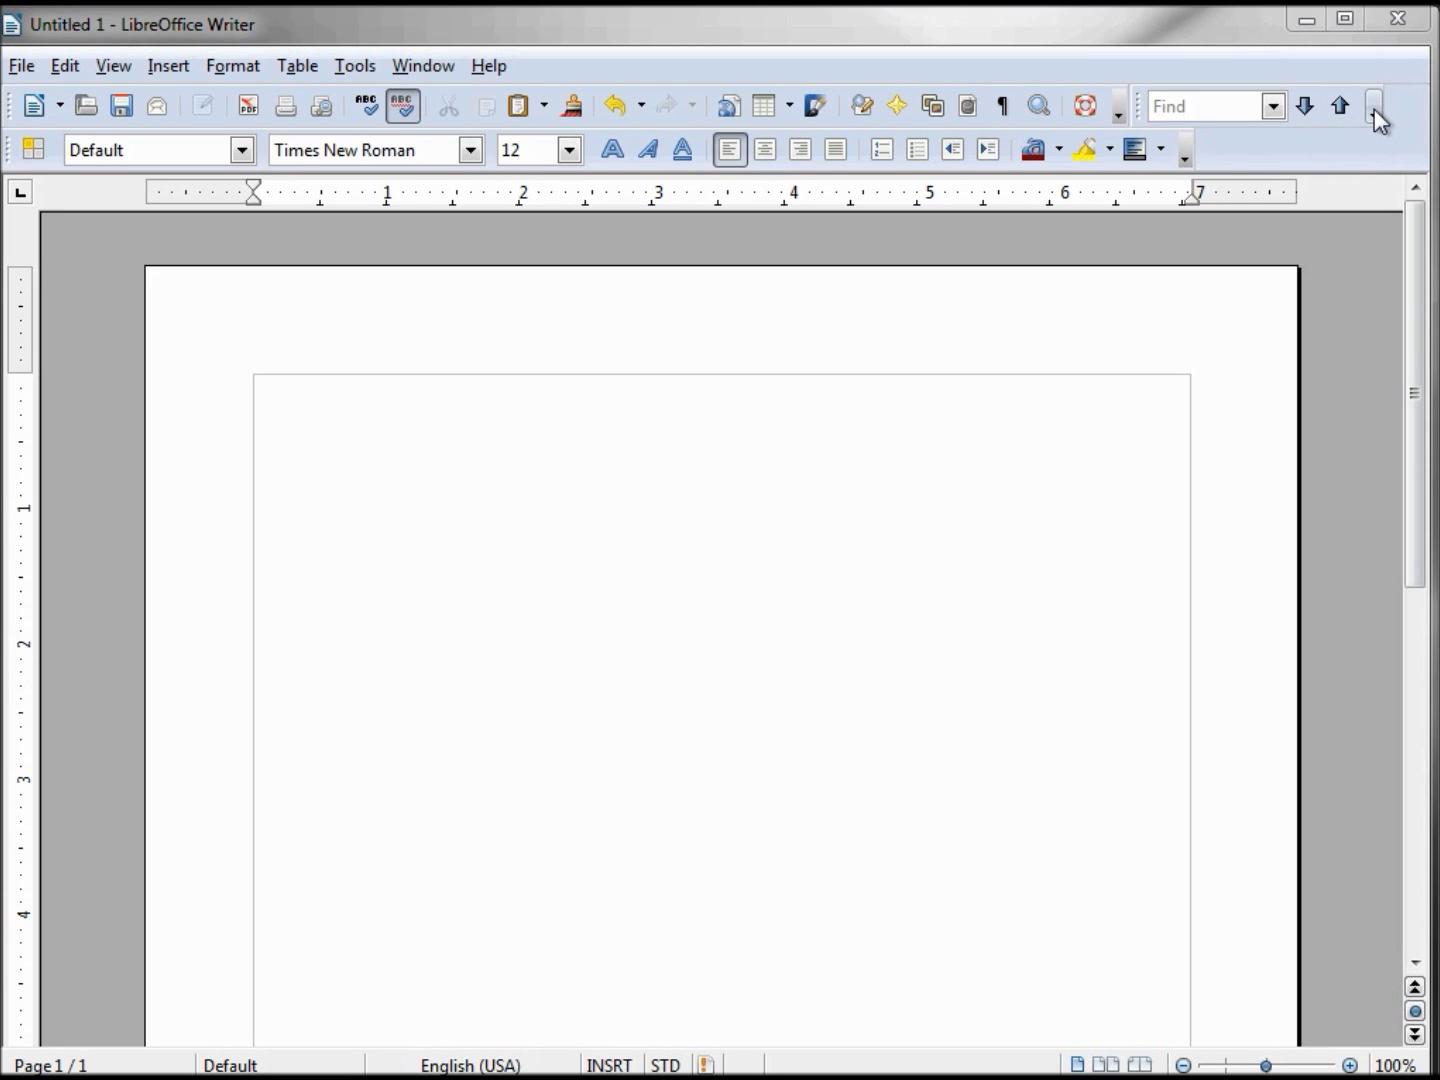
Step: Open Customize Toolbar from the overflow arrow and pick the Standard toolbar
left_click(1182, 152)
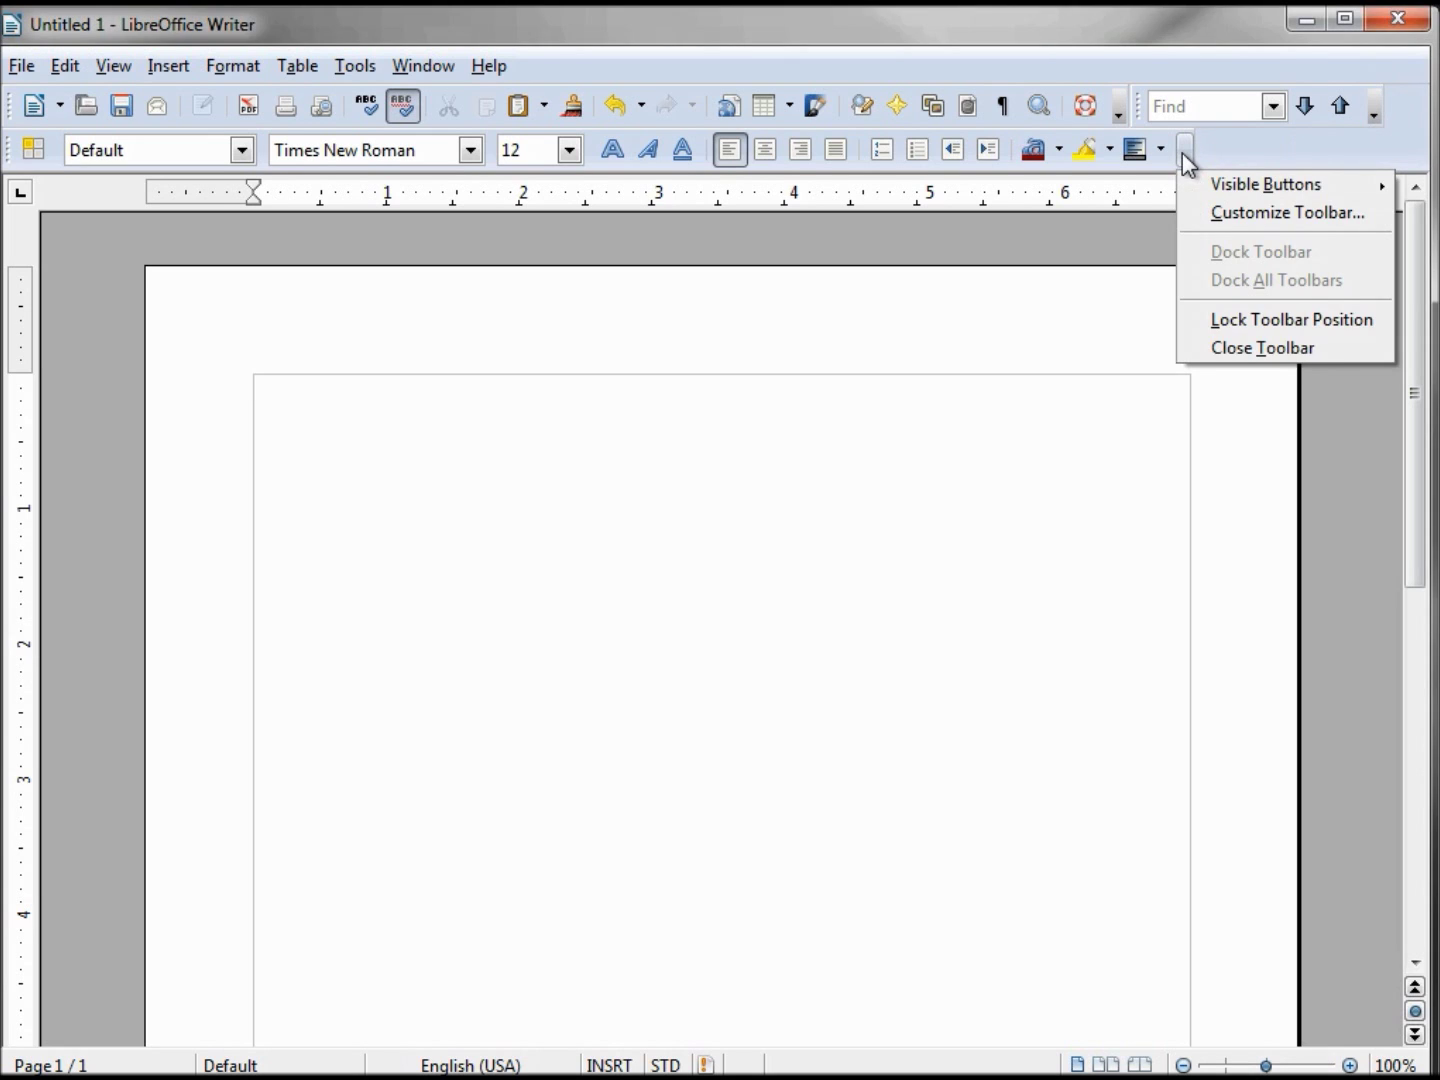
left_click(1228, 211)
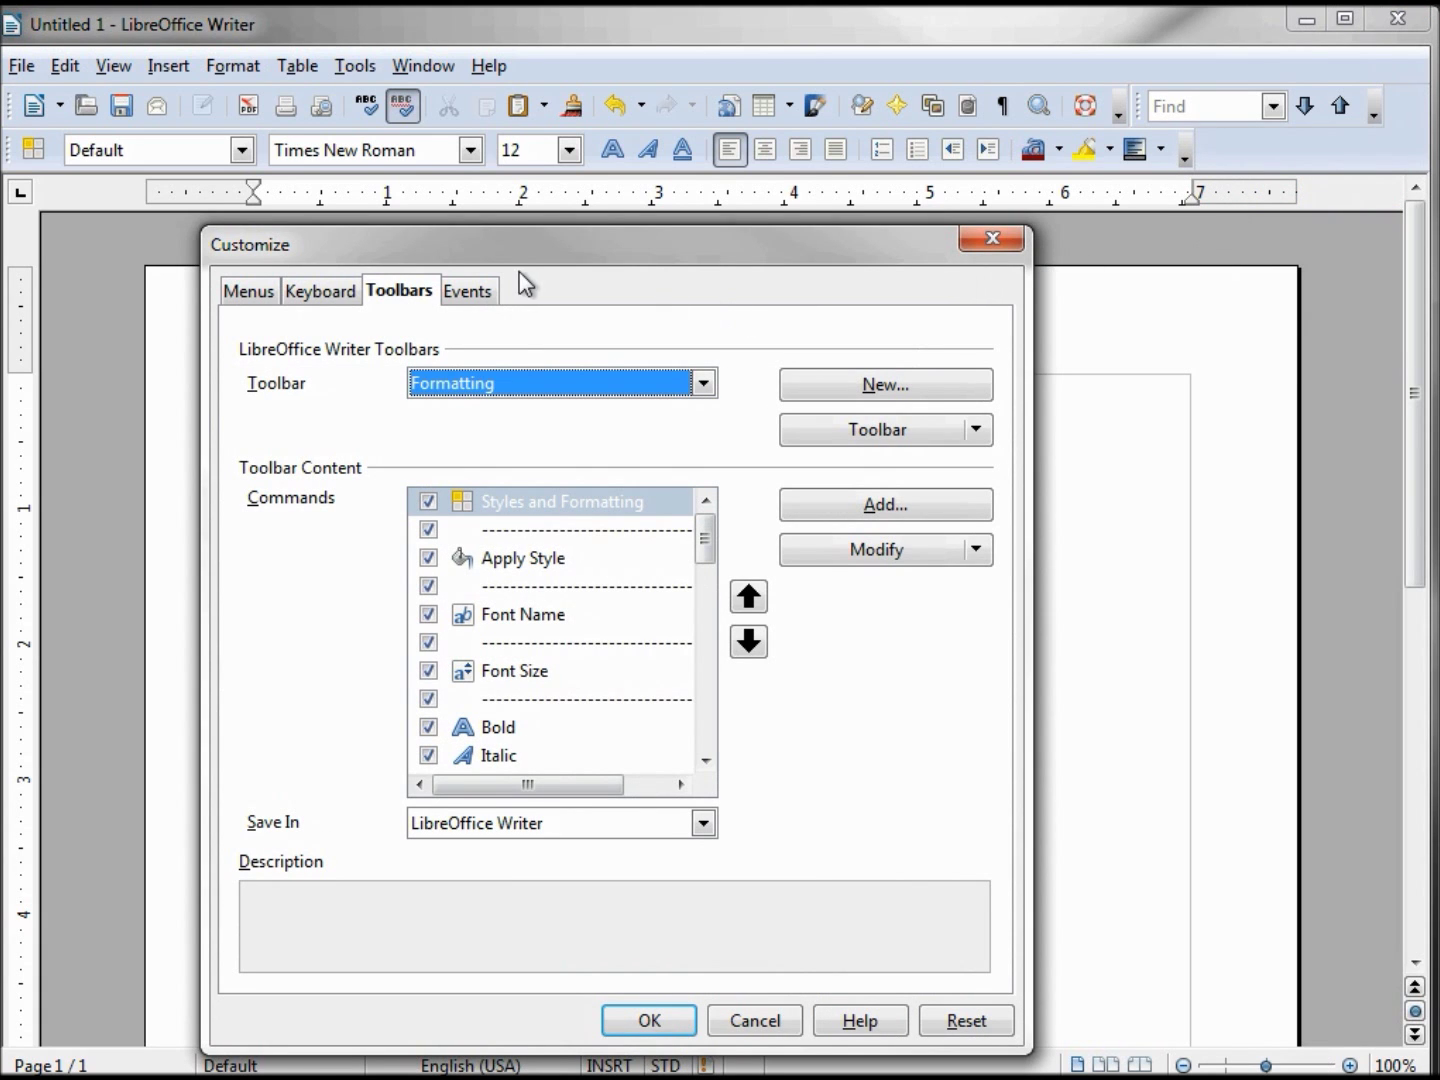
left_click(705, 384)
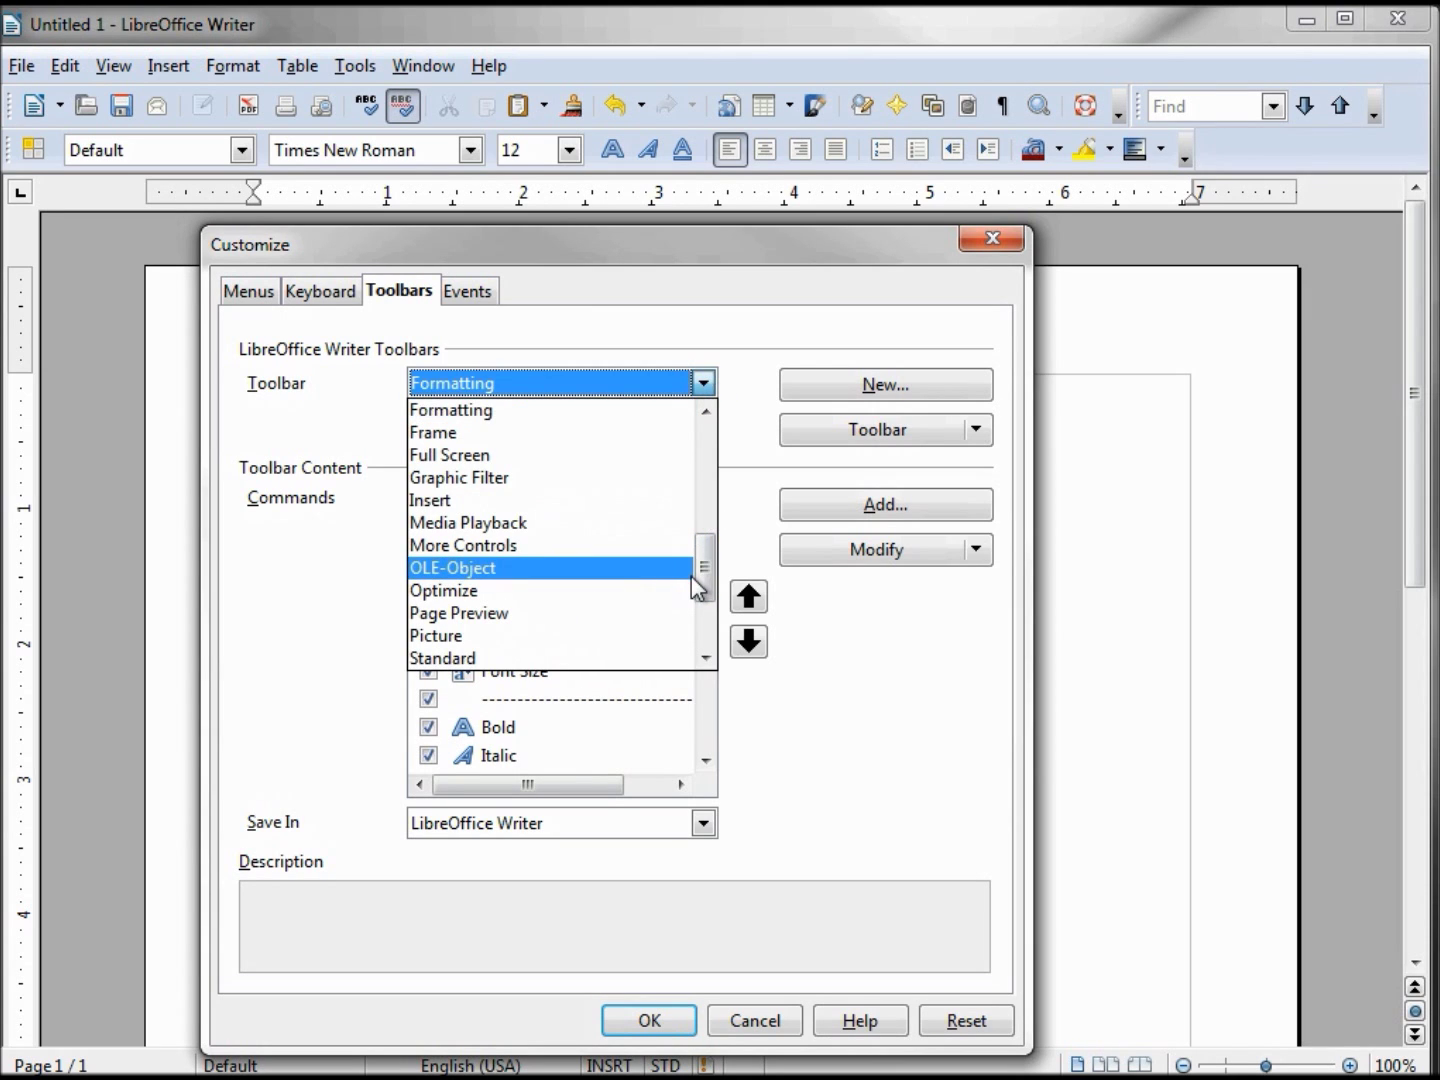
scroll(705, 587, "down", 1)
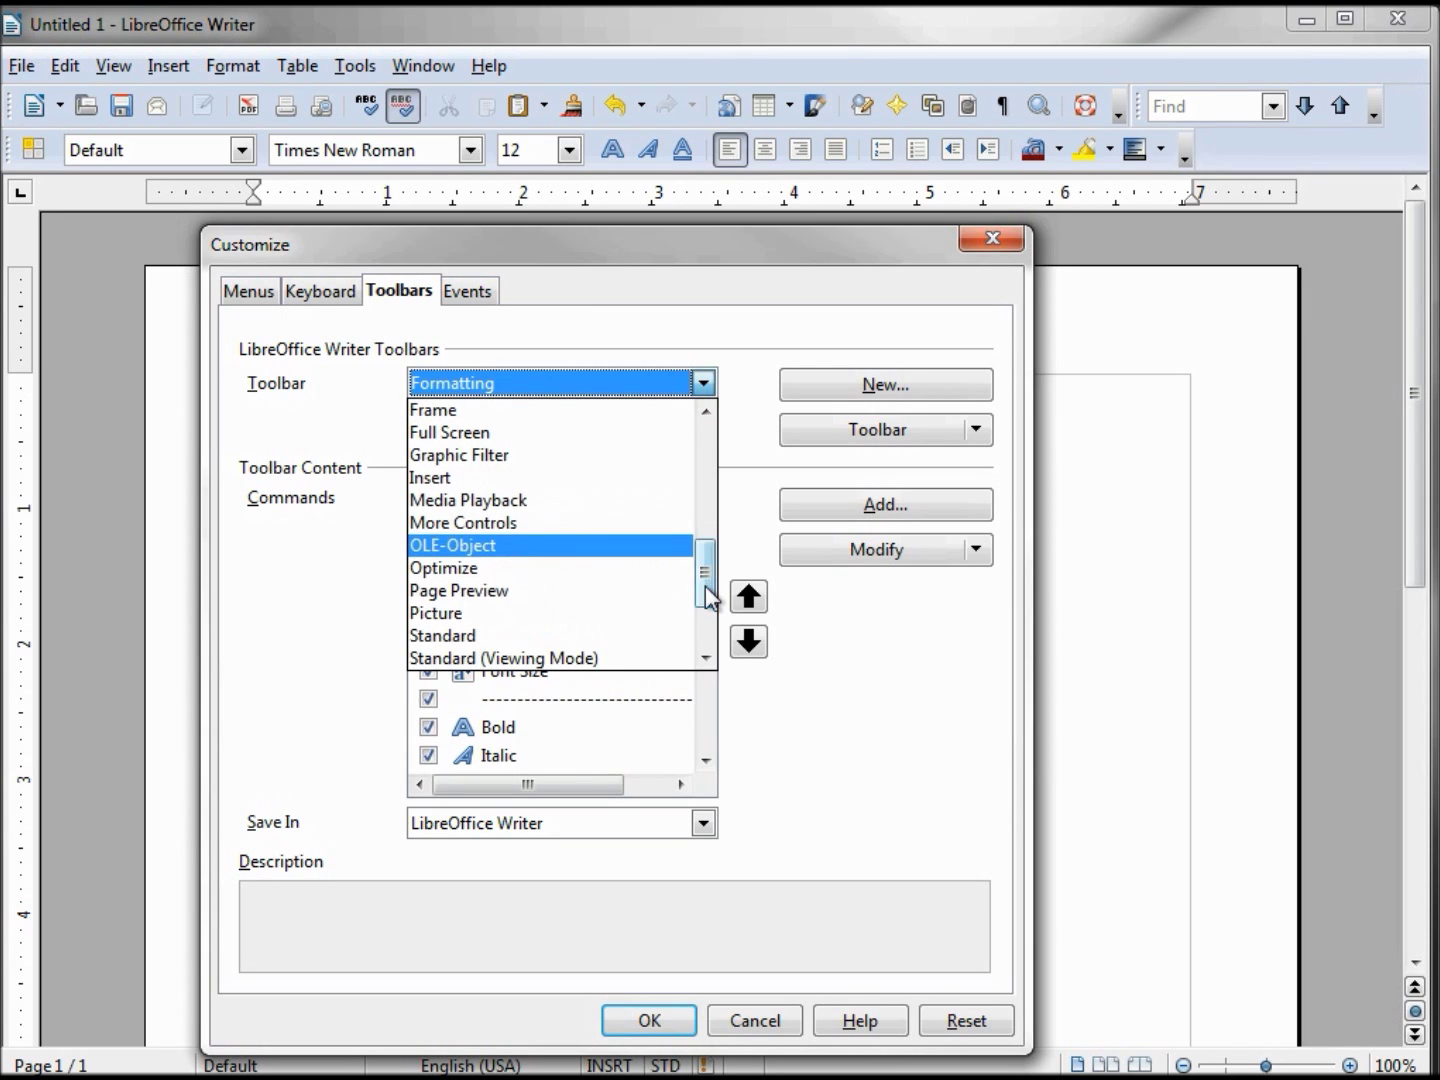
left_click(438, 636)
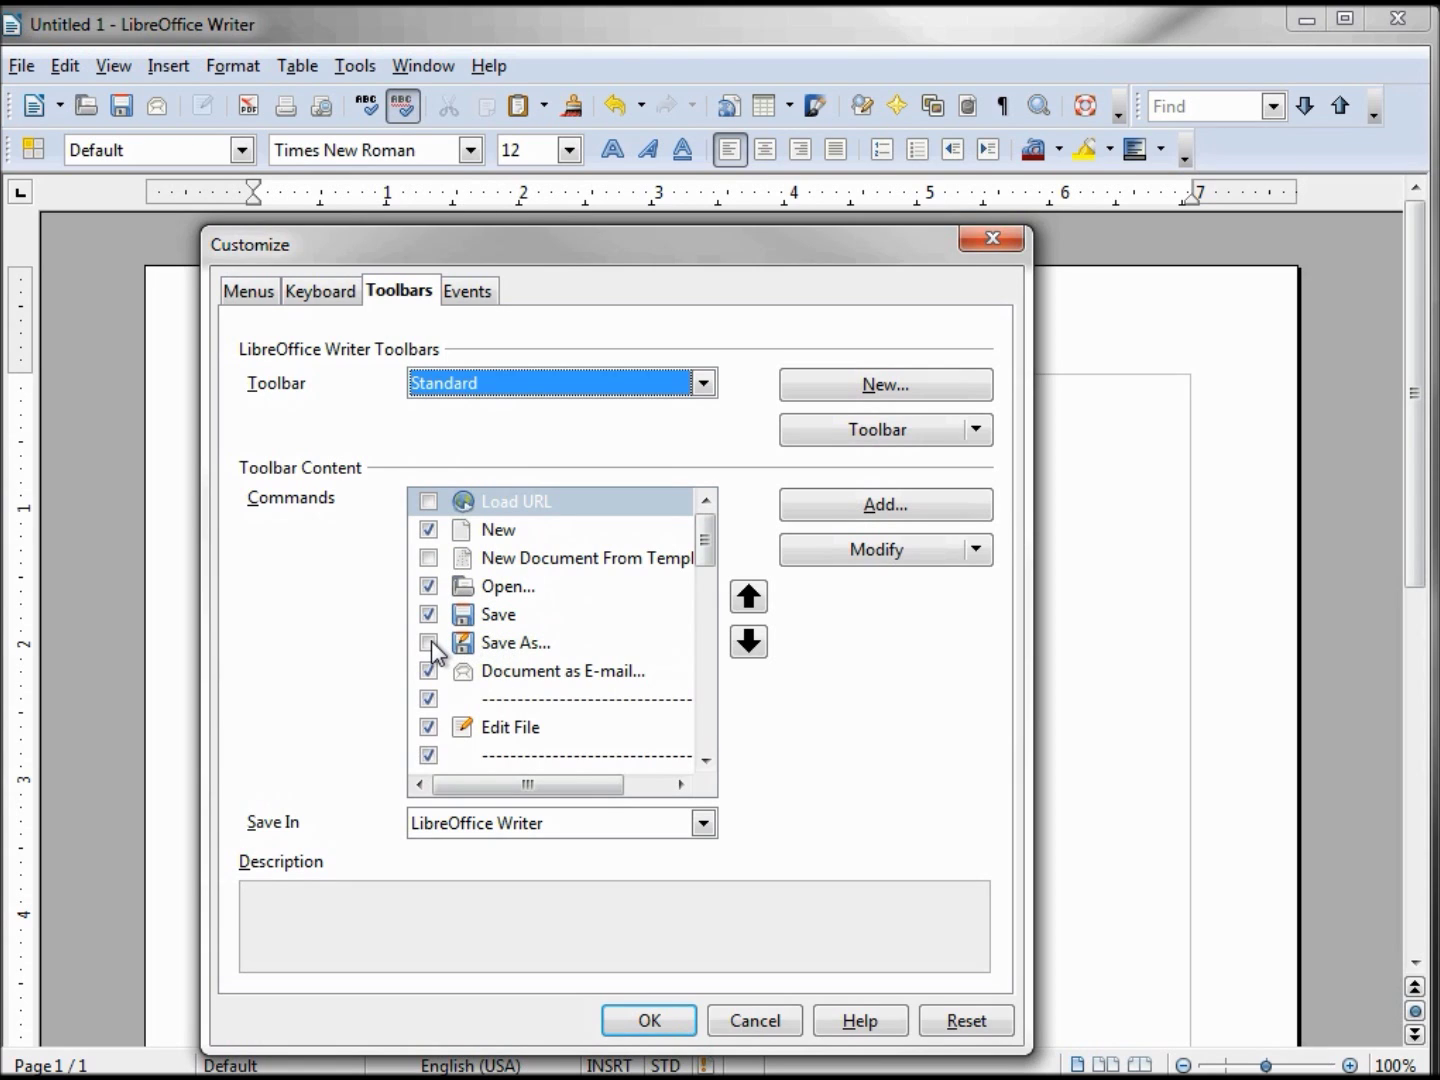
Step: Tick Save As and move it below the separator, just before Edit File
left_click(428, 641)
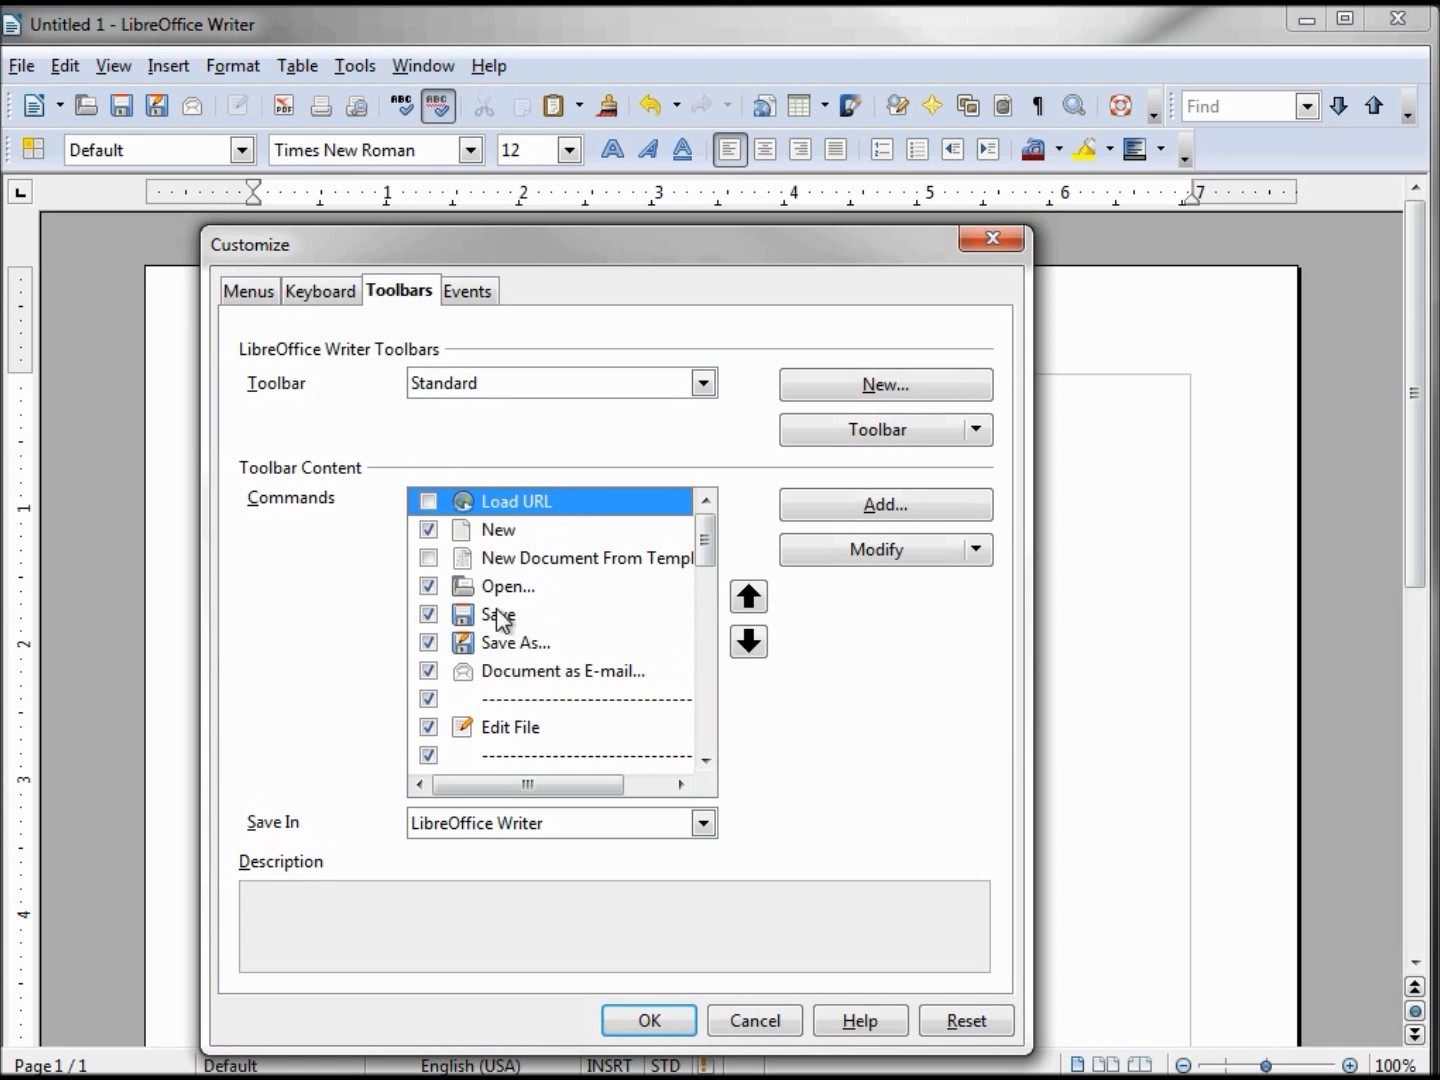
left_click(499, 641)
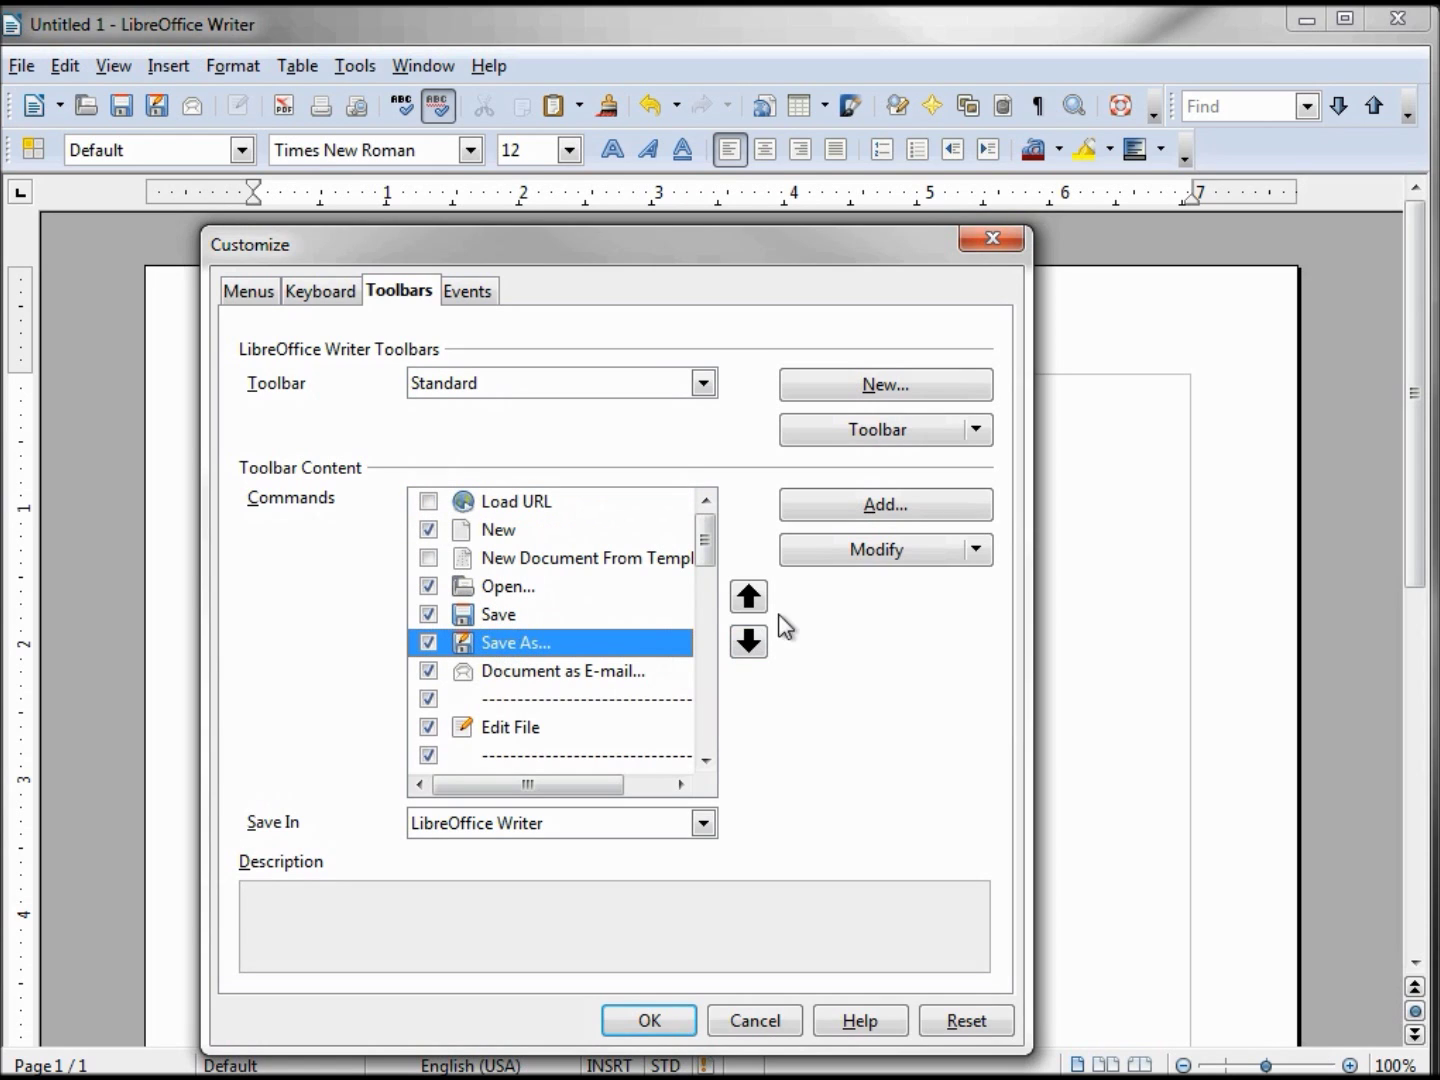
left_click(748, 597)
left_click(748, 598)
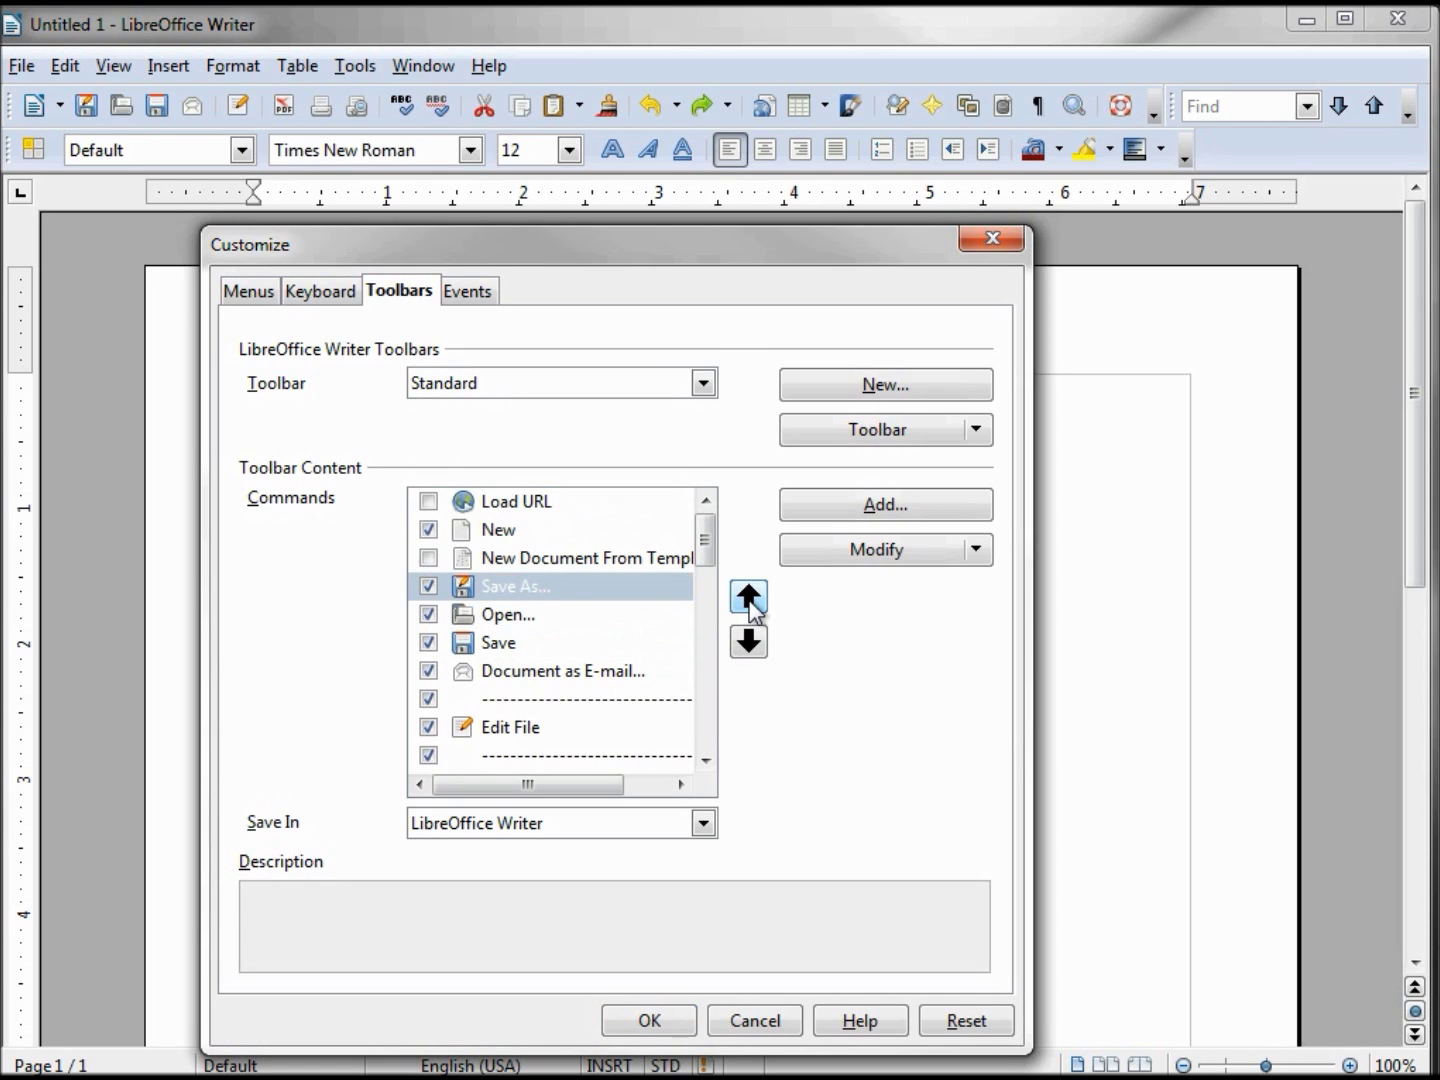
left_click(748, 598)
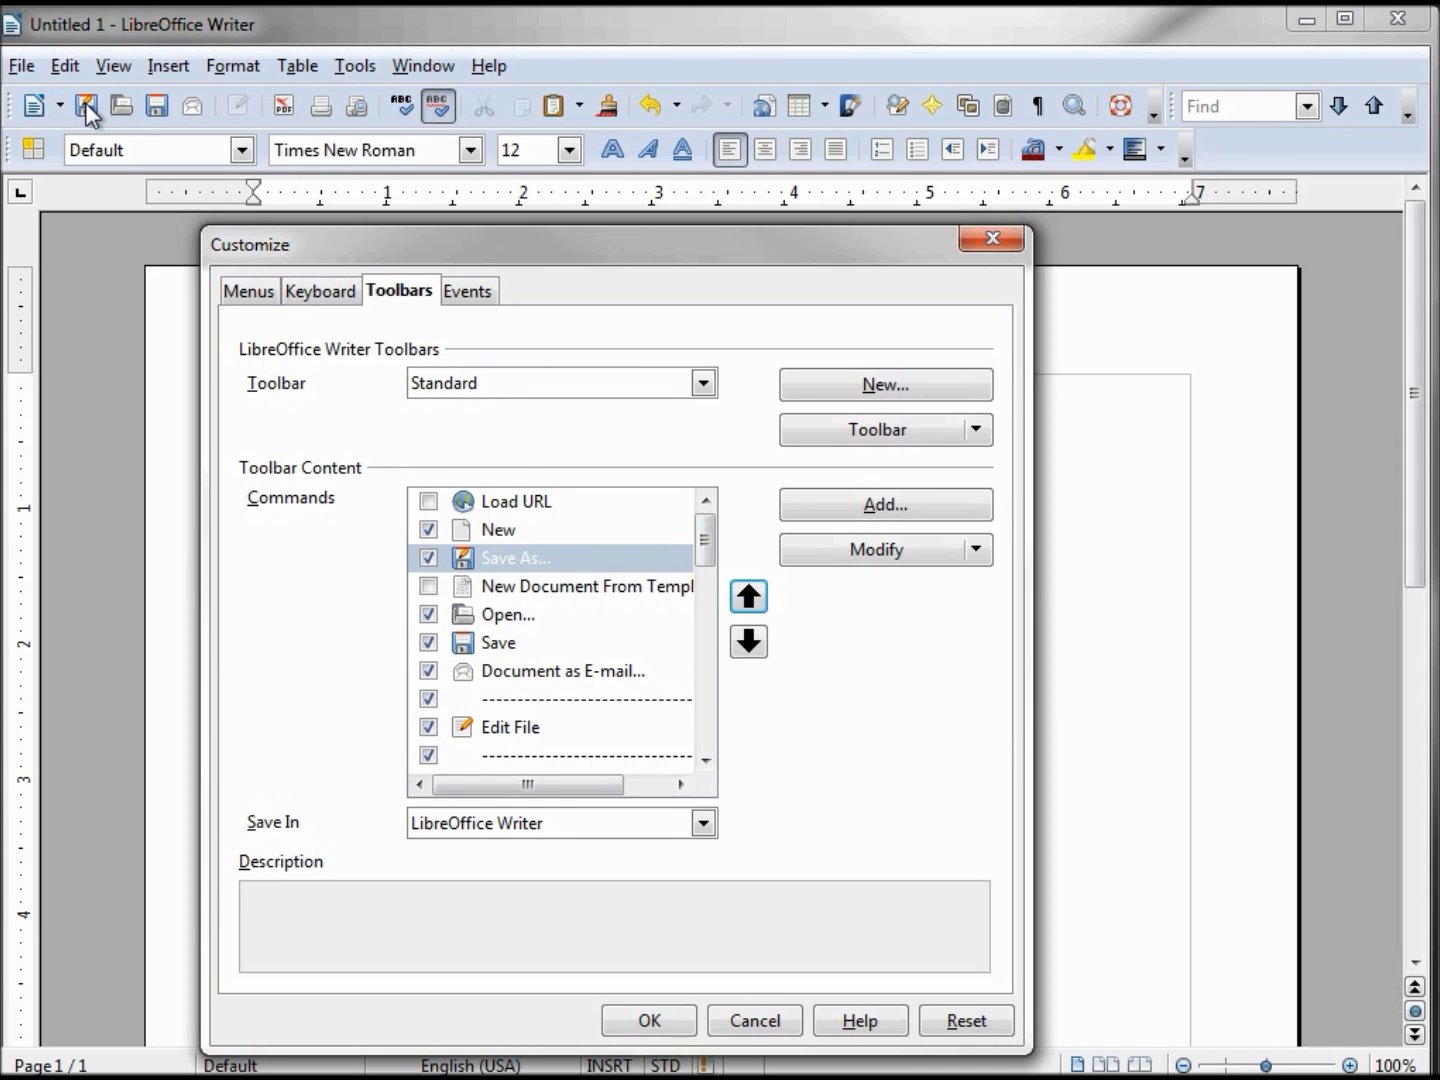
left_click(748, 642)
left_click(748, 642)
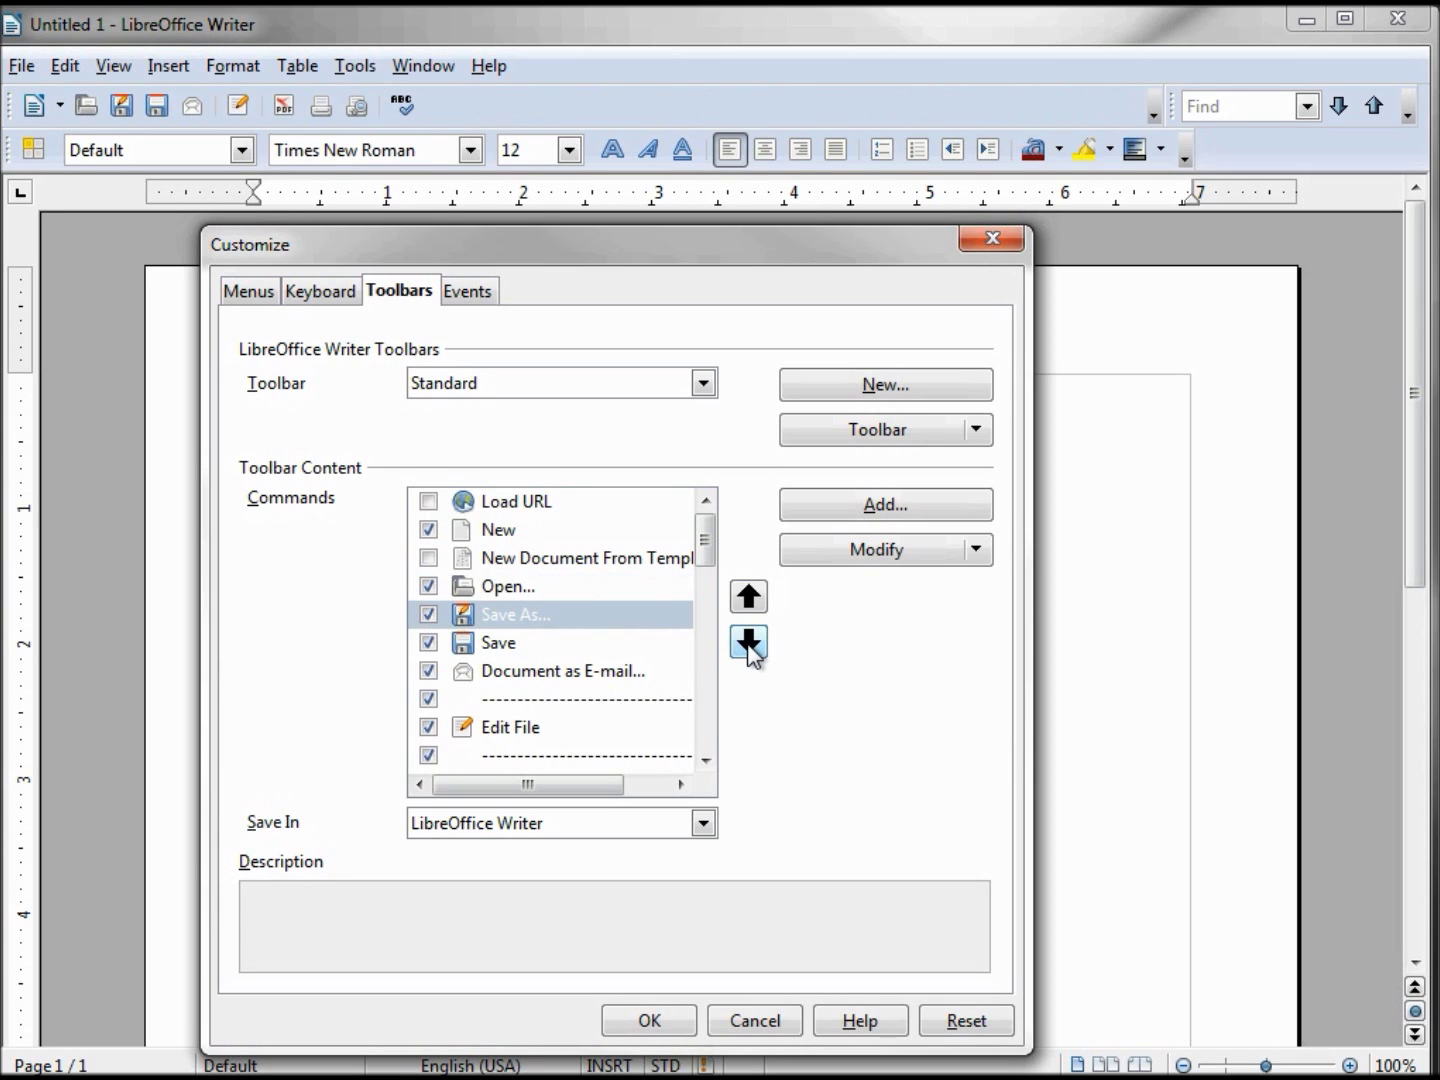
left_click(748, 642)
left_click(748, 642)
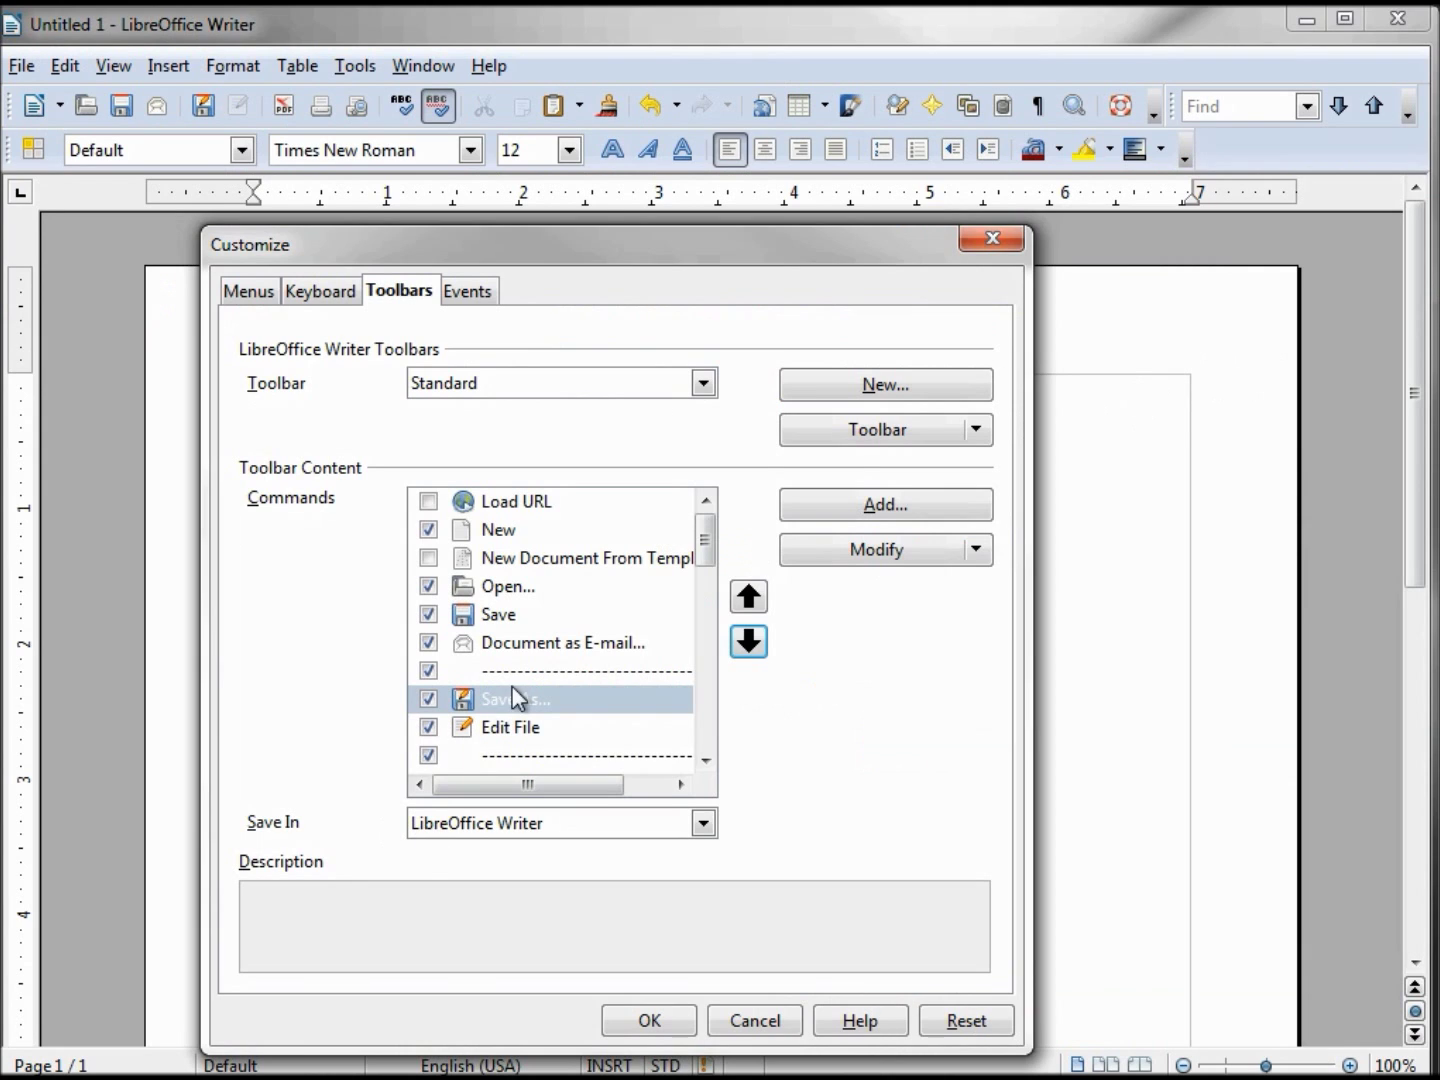
left_click(506, 671)
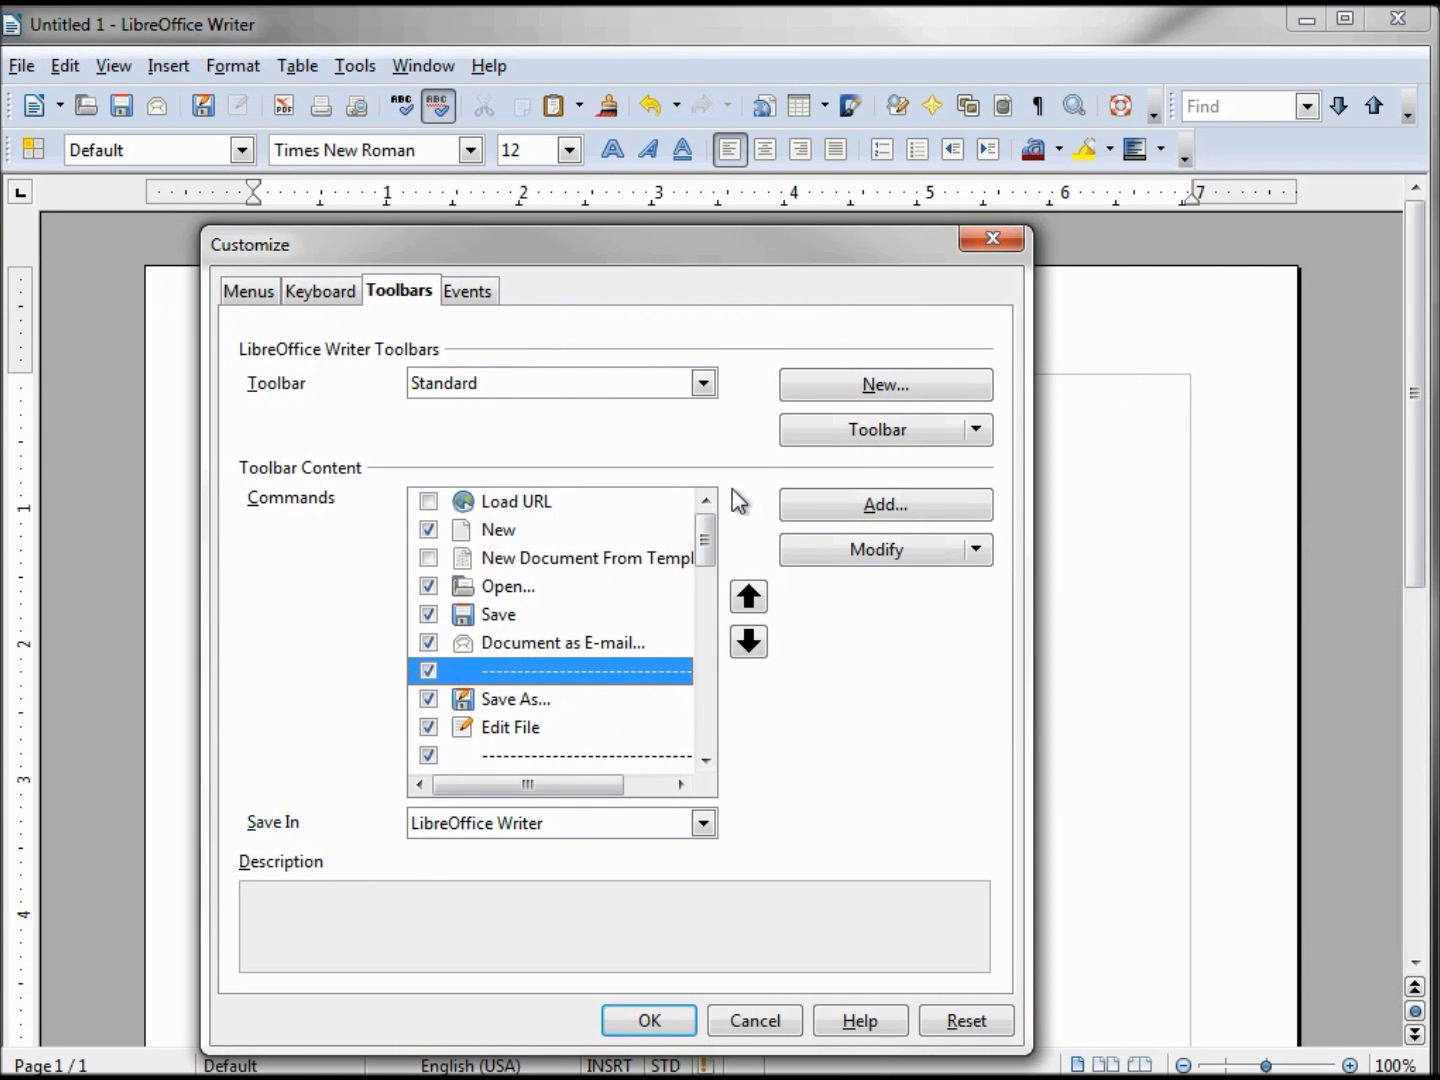
Step: Move Save As back to just after Save, untick it, and confirm with OK
left_click(750, 596)
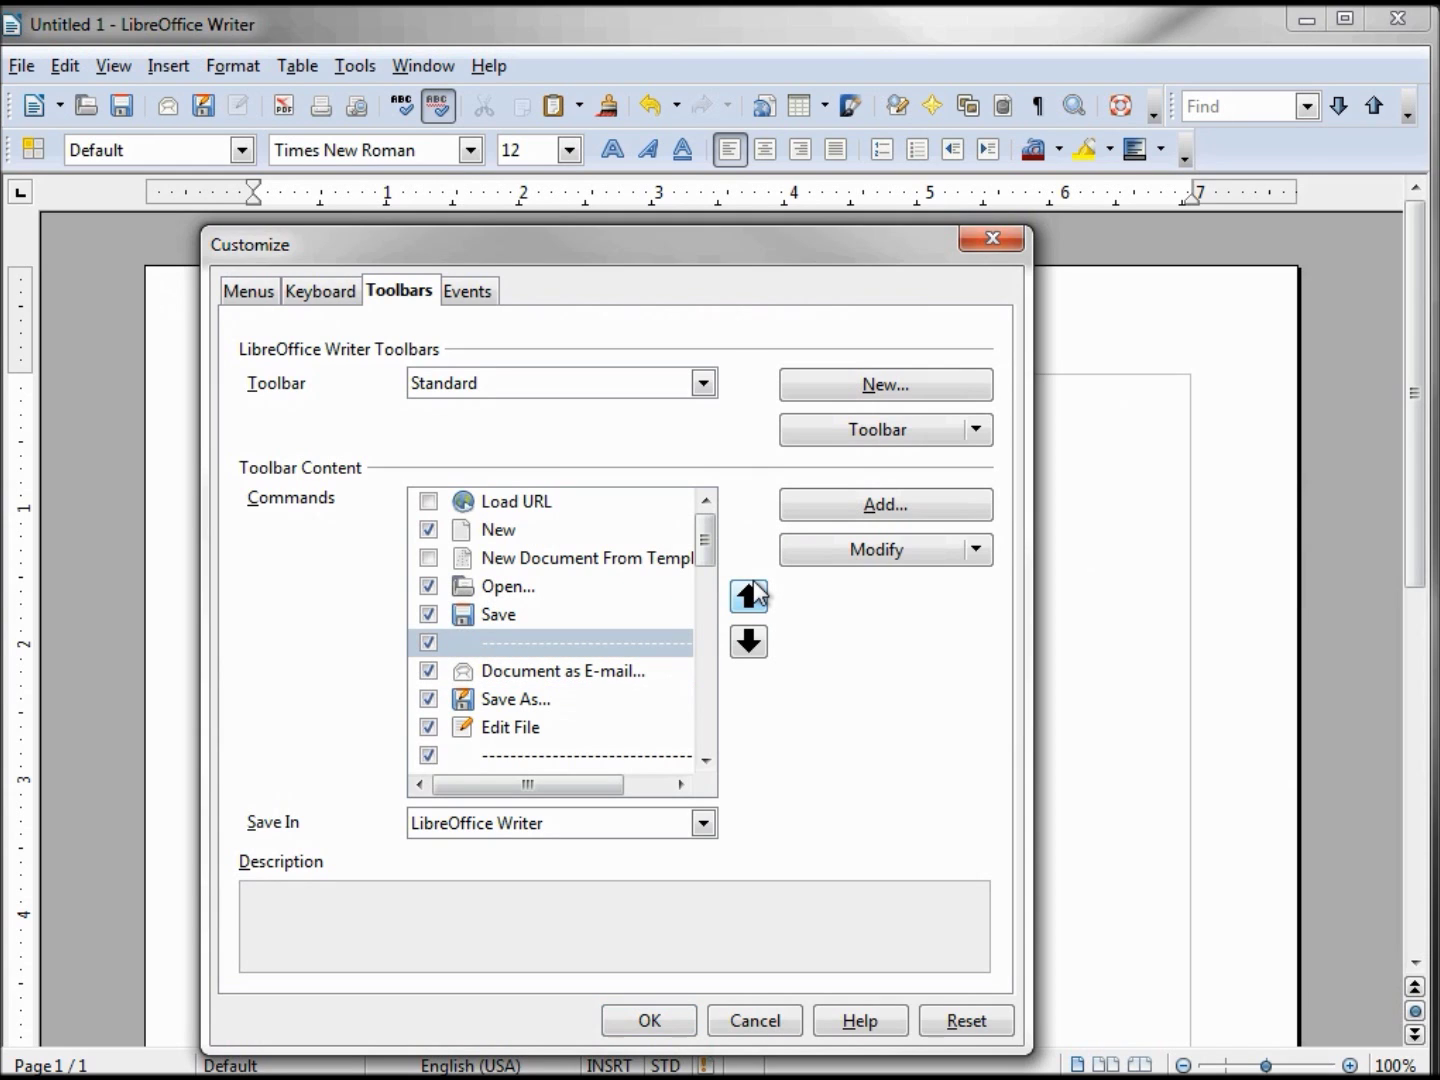
left_click(750, 642)
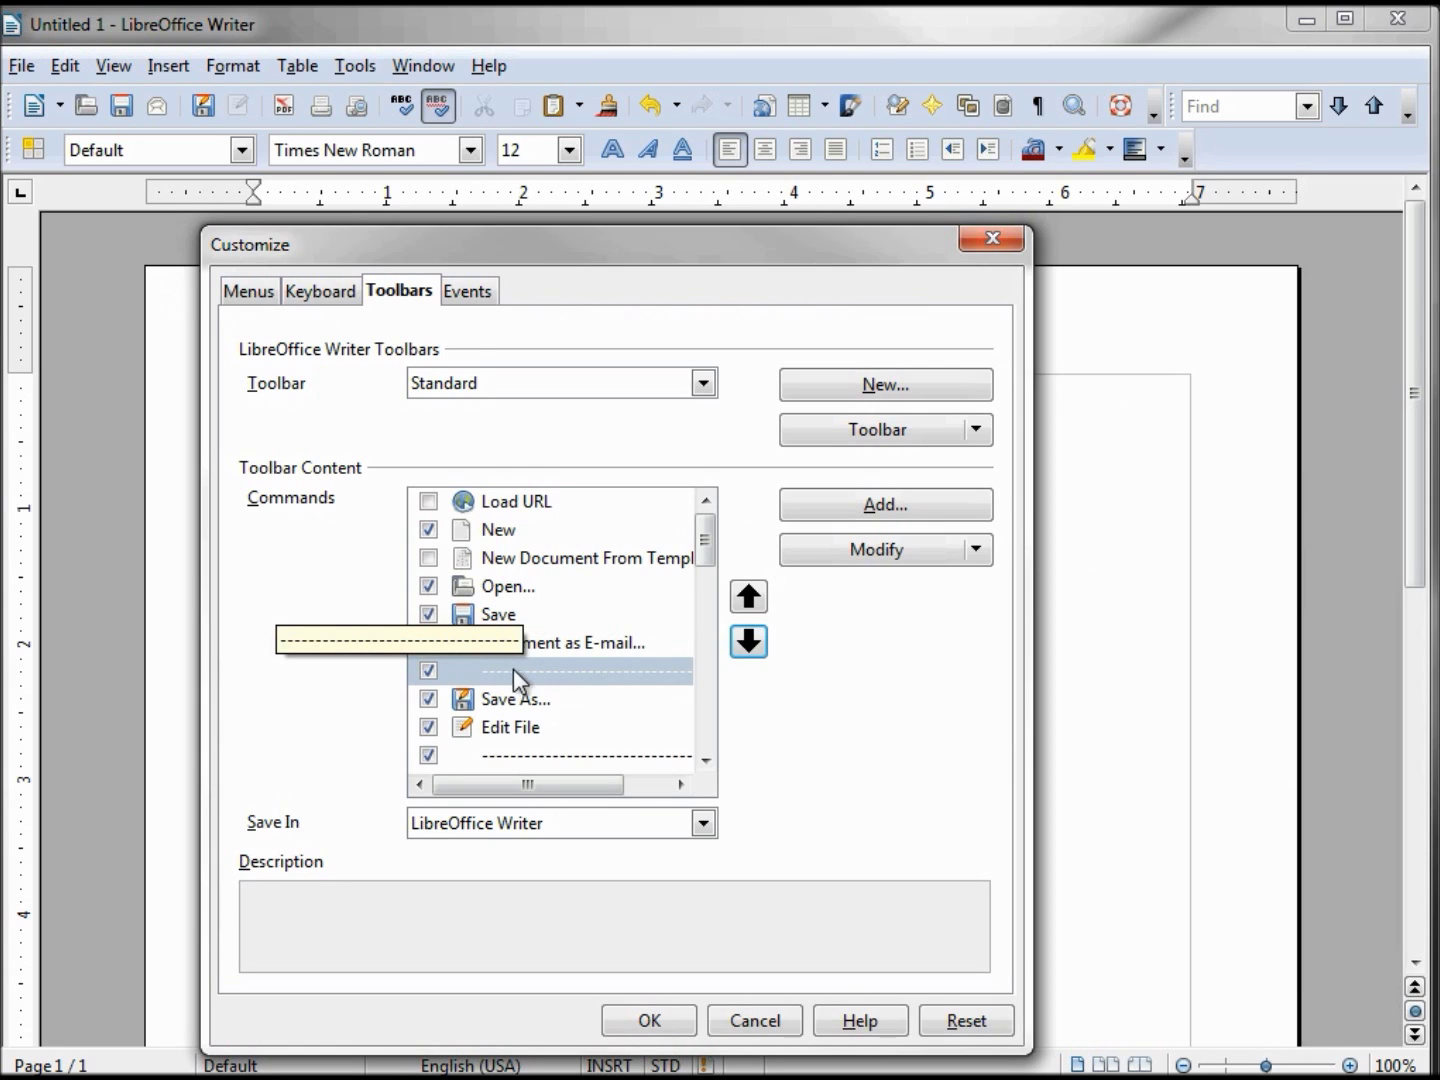
left_click(478, 704)
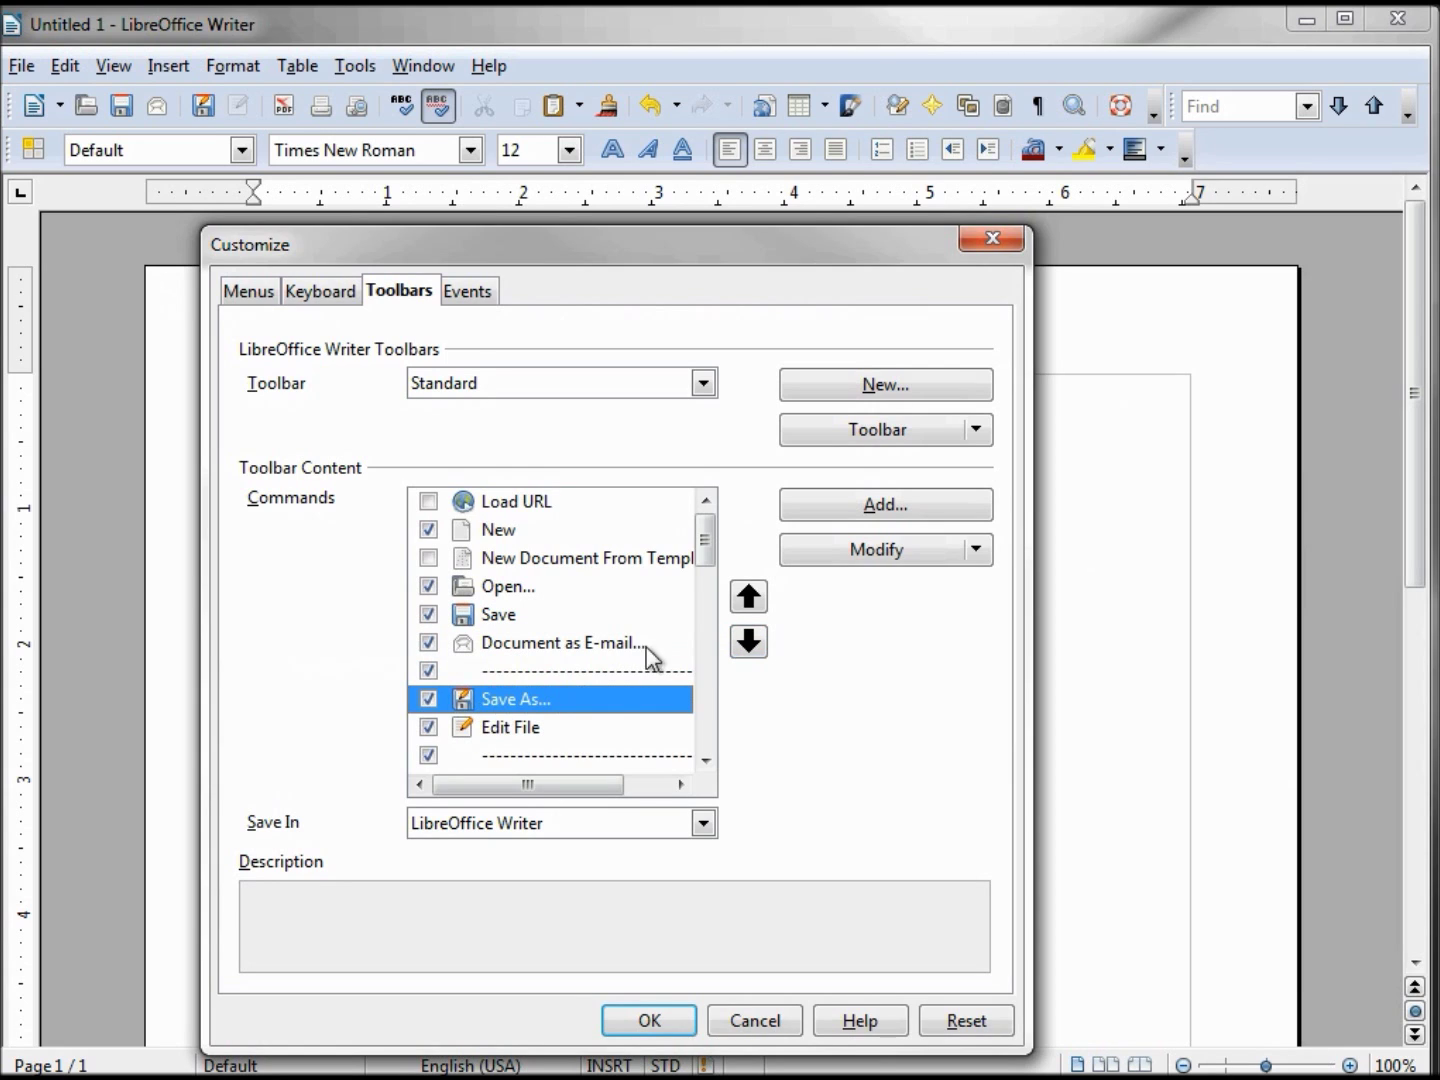
left_click(748, 599)
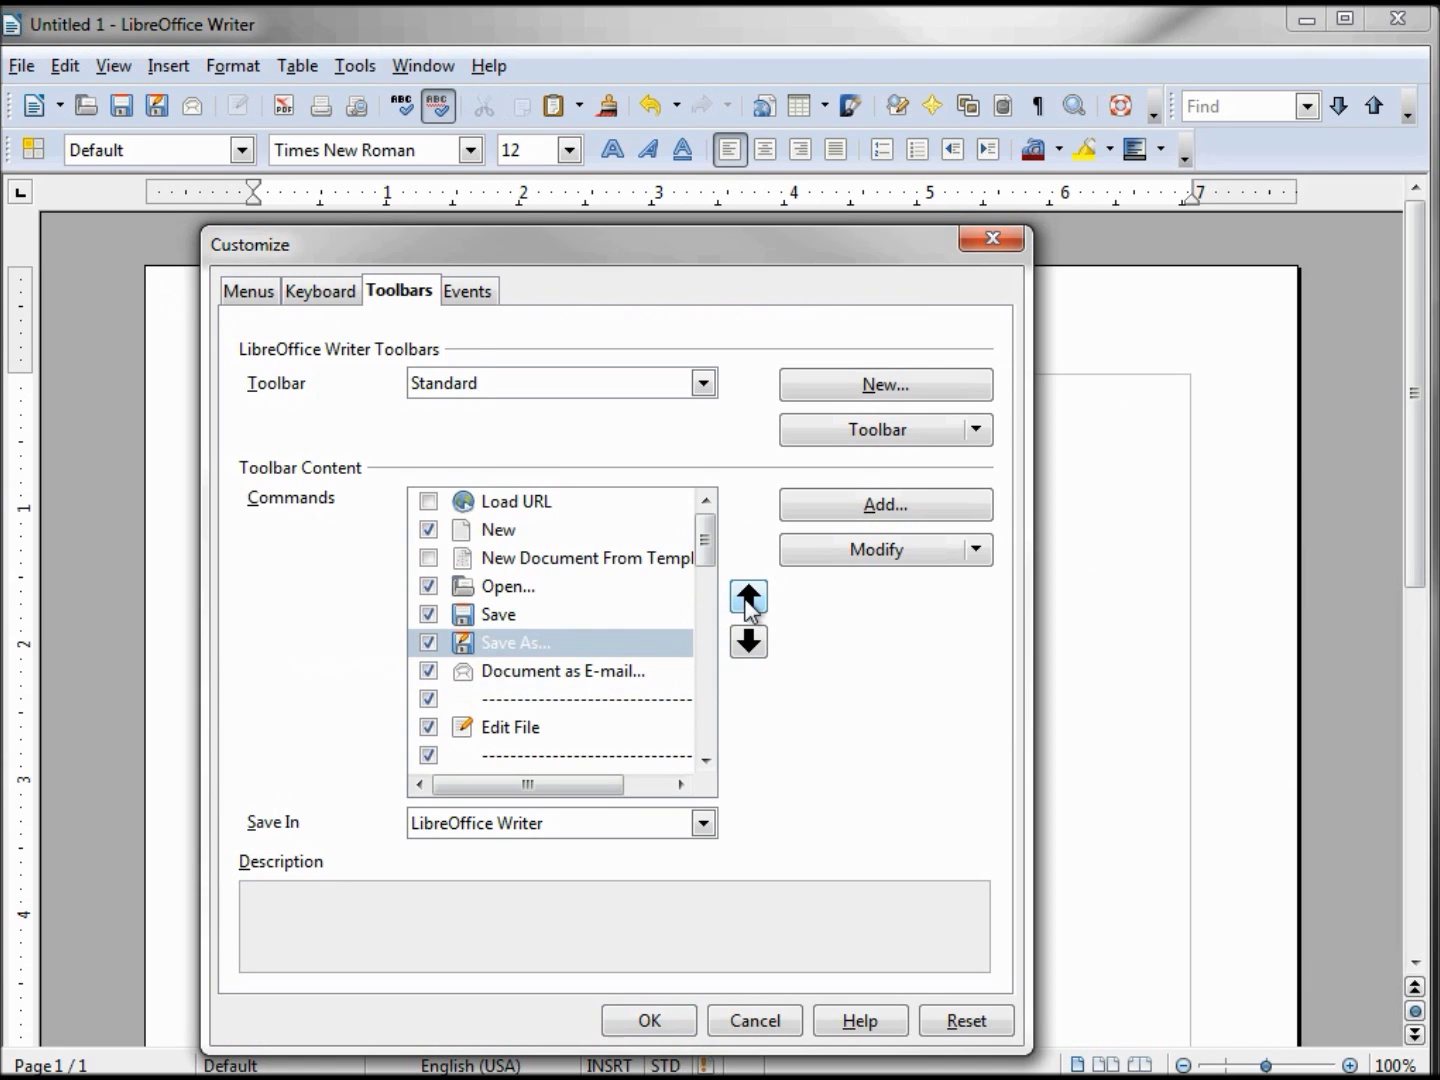
left_click(429, 643)
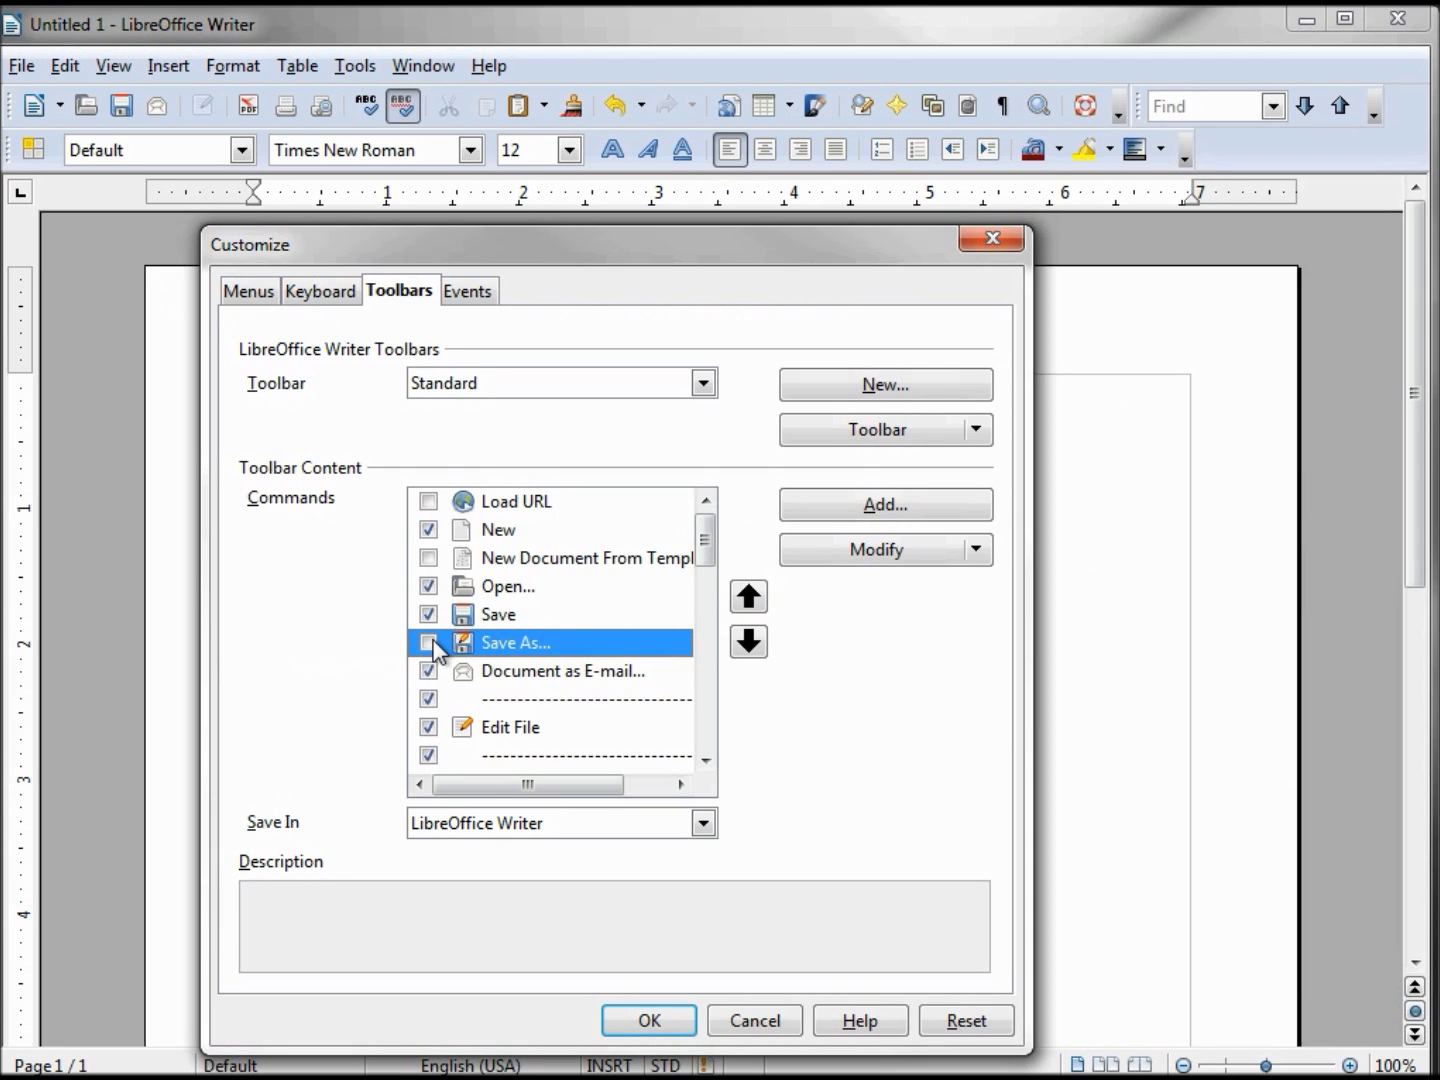
left_click(655, 1024)
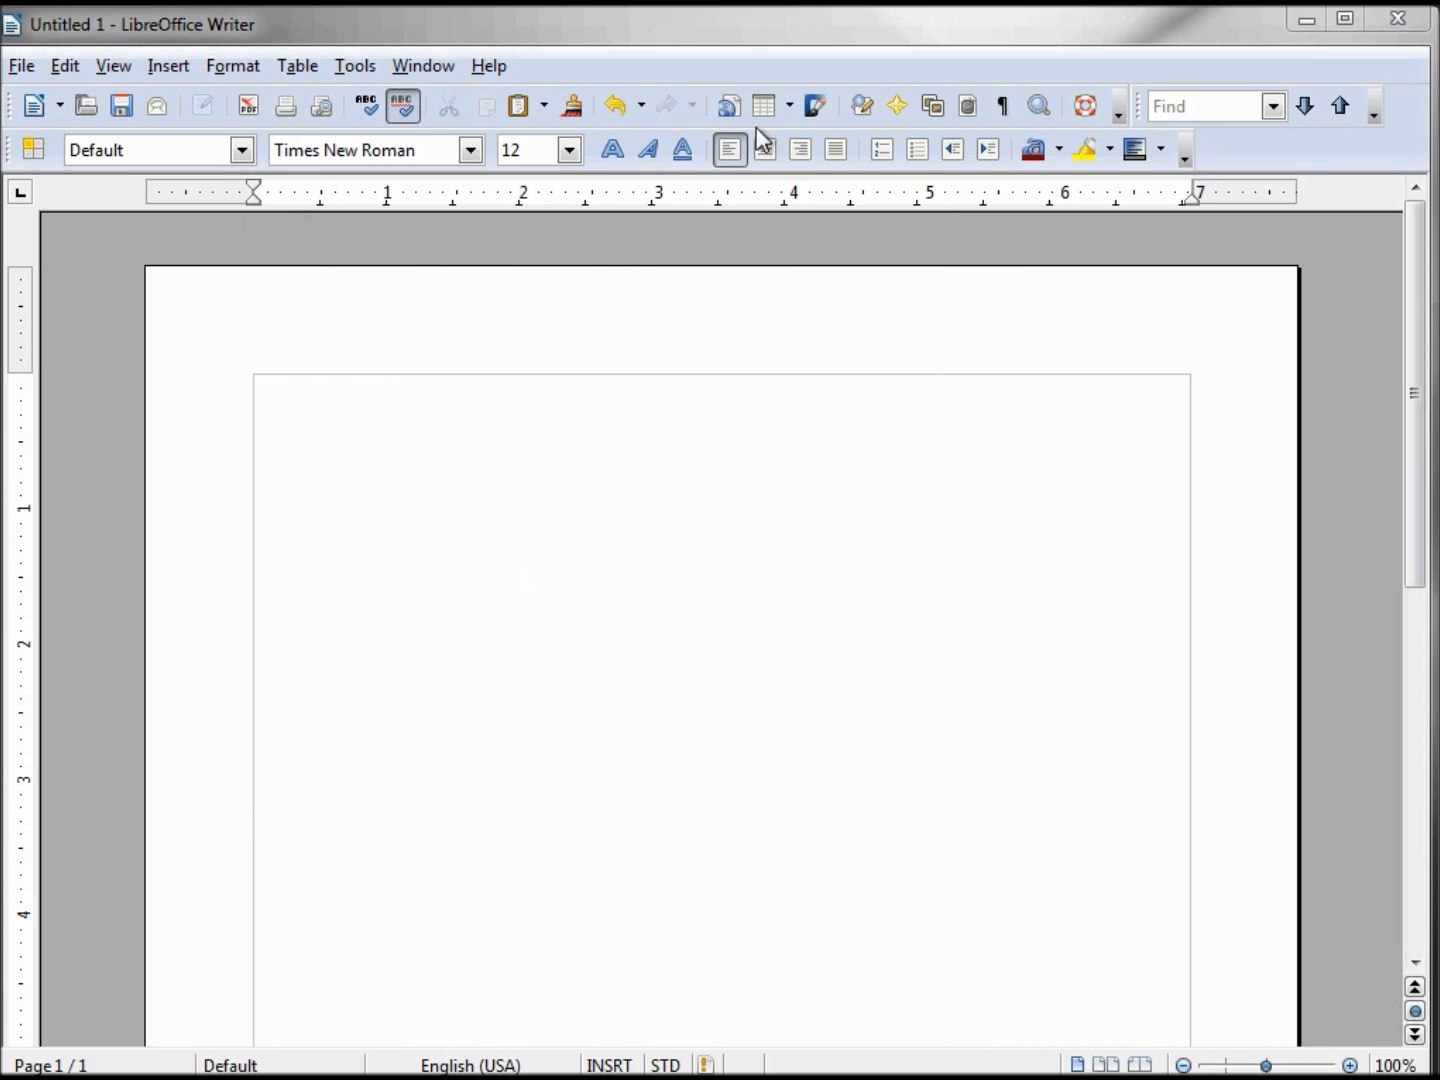
Step: Open the Standard toolbar's options list from the overflow arrow
left_click(1119, 112)
Step: Reopen toolbar customization and untick Print File Directly on the Standard toolbar
left_click(1175, 168)
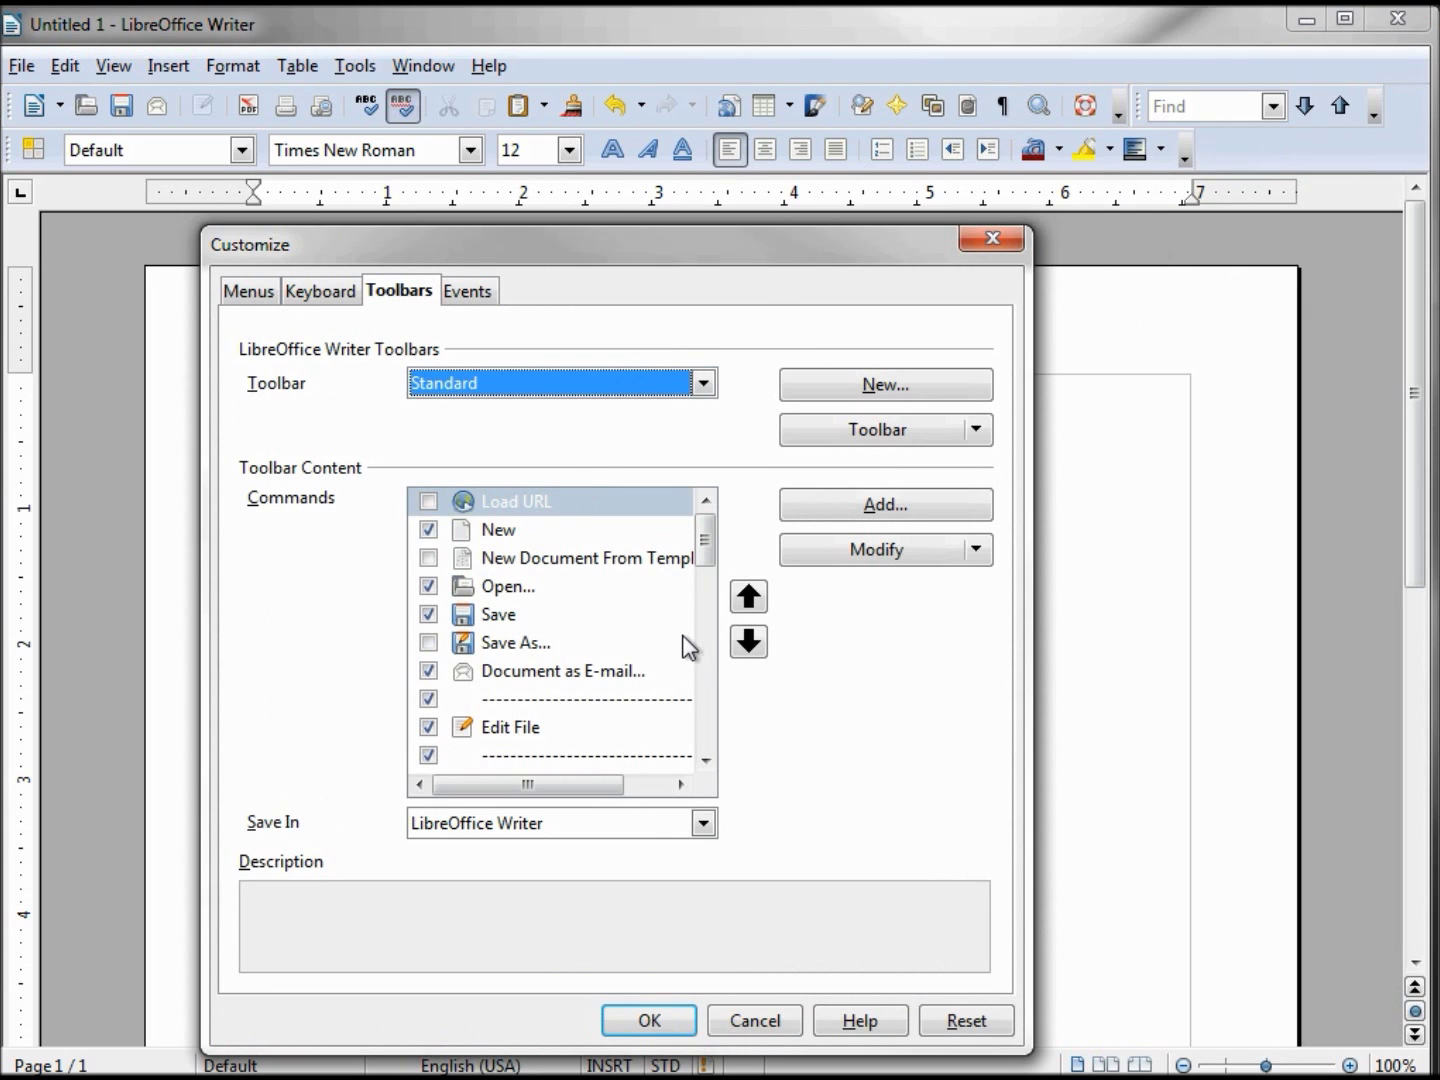
left_click_drag(714, 553, 715, 603)
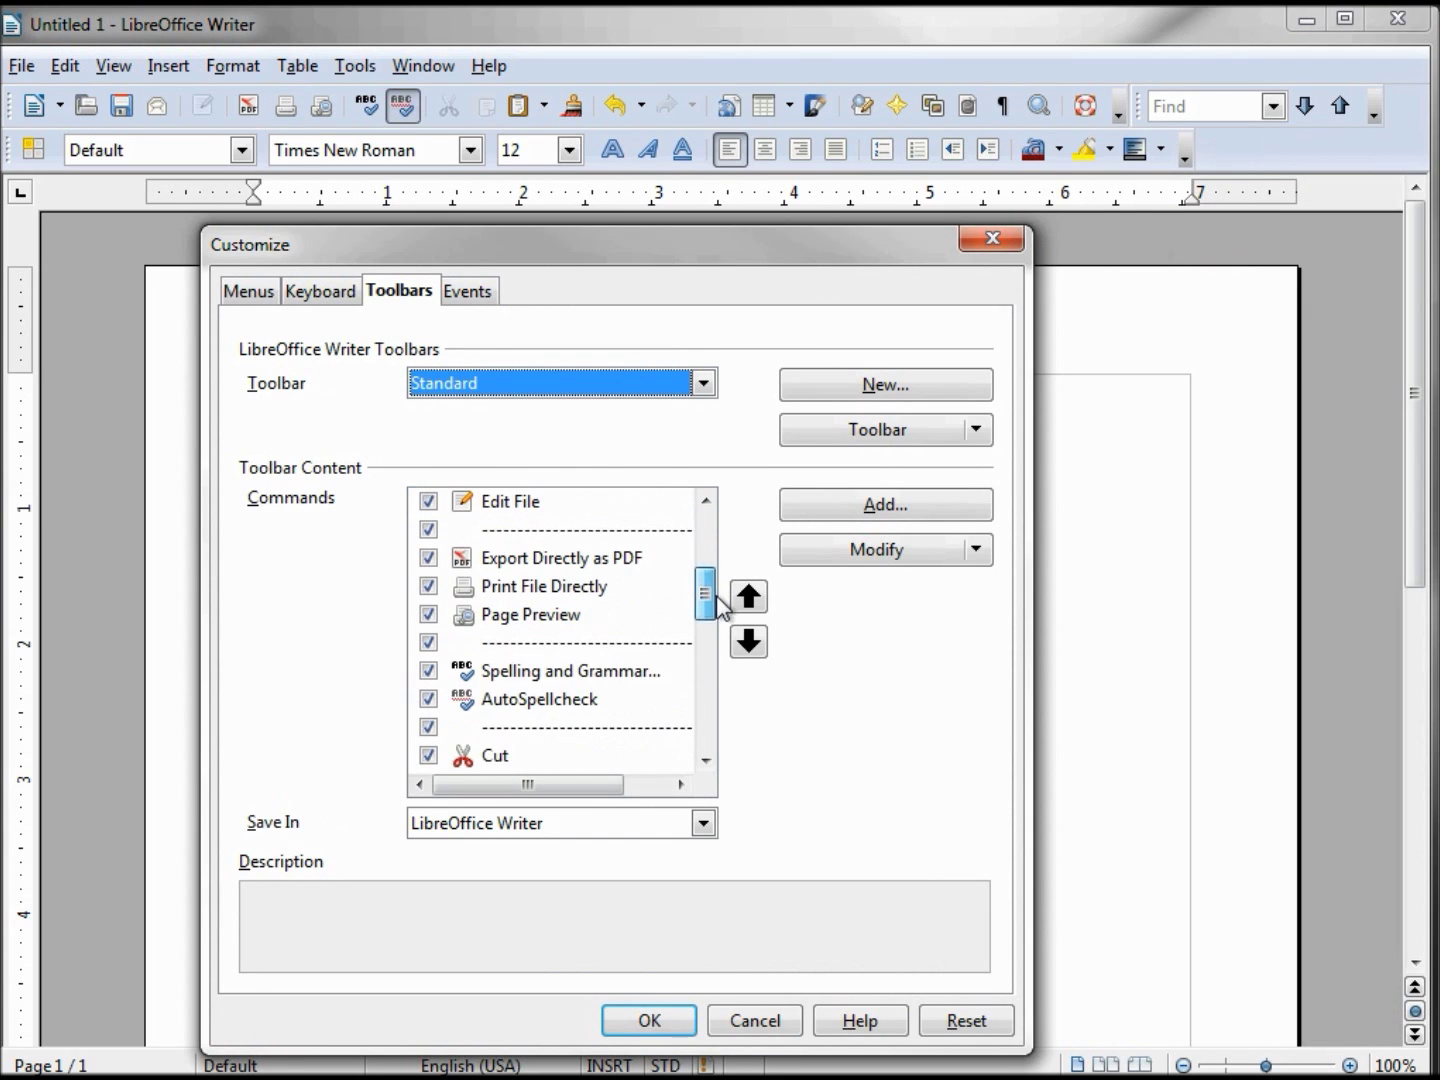
left_click(427, 586)
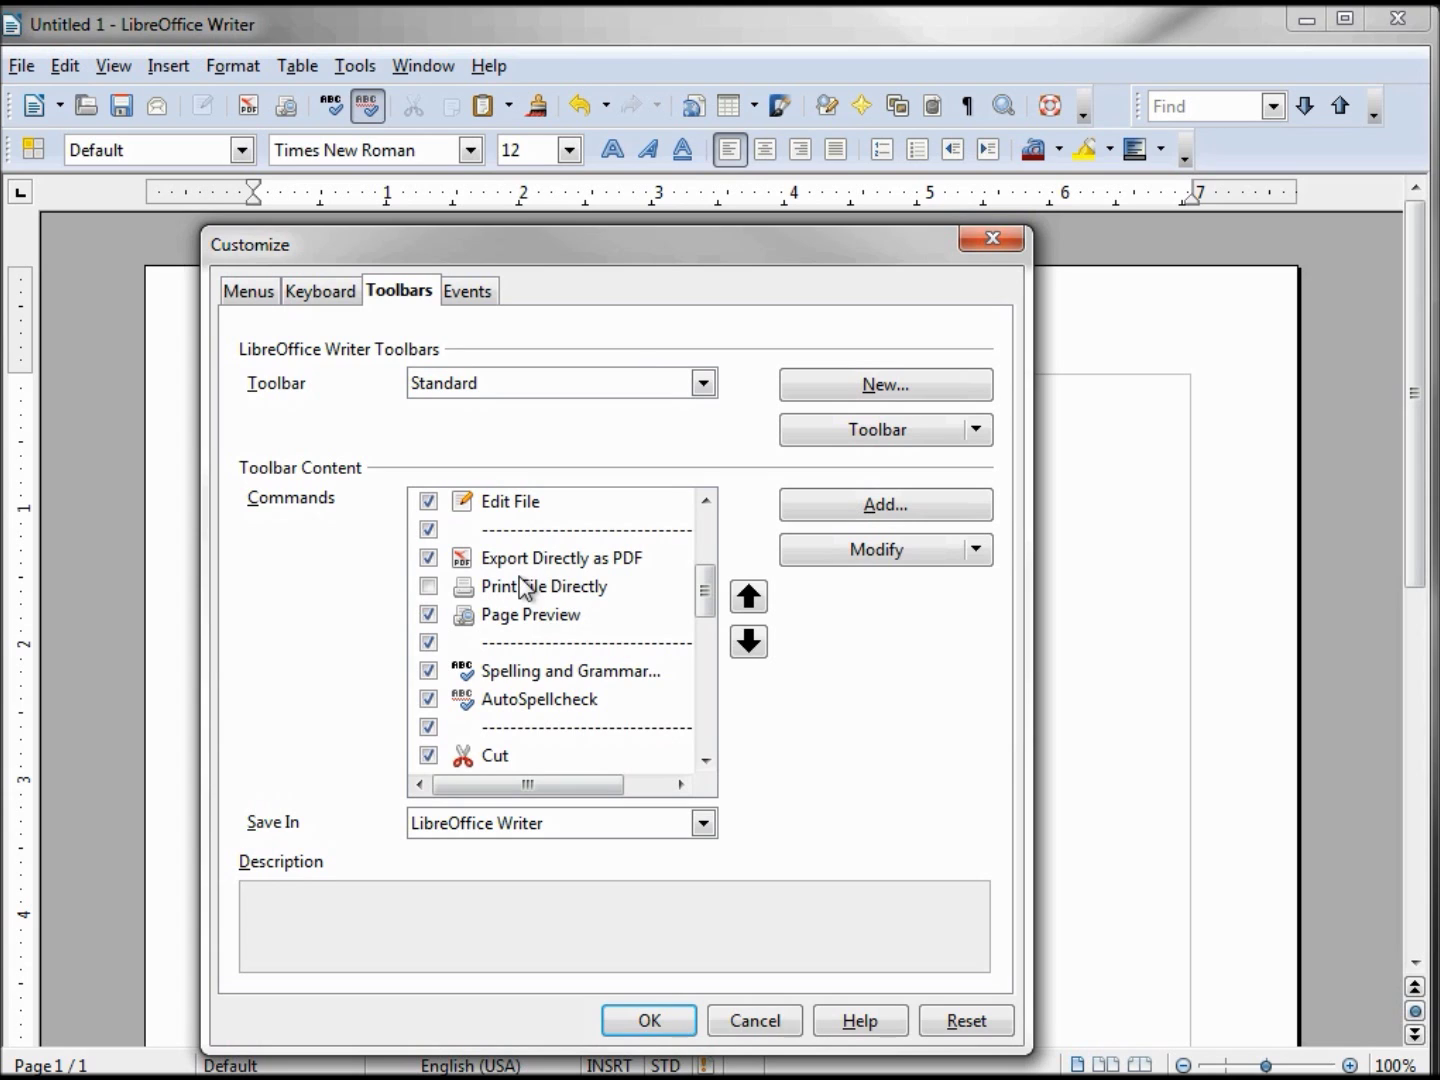
left_click(911, 504)
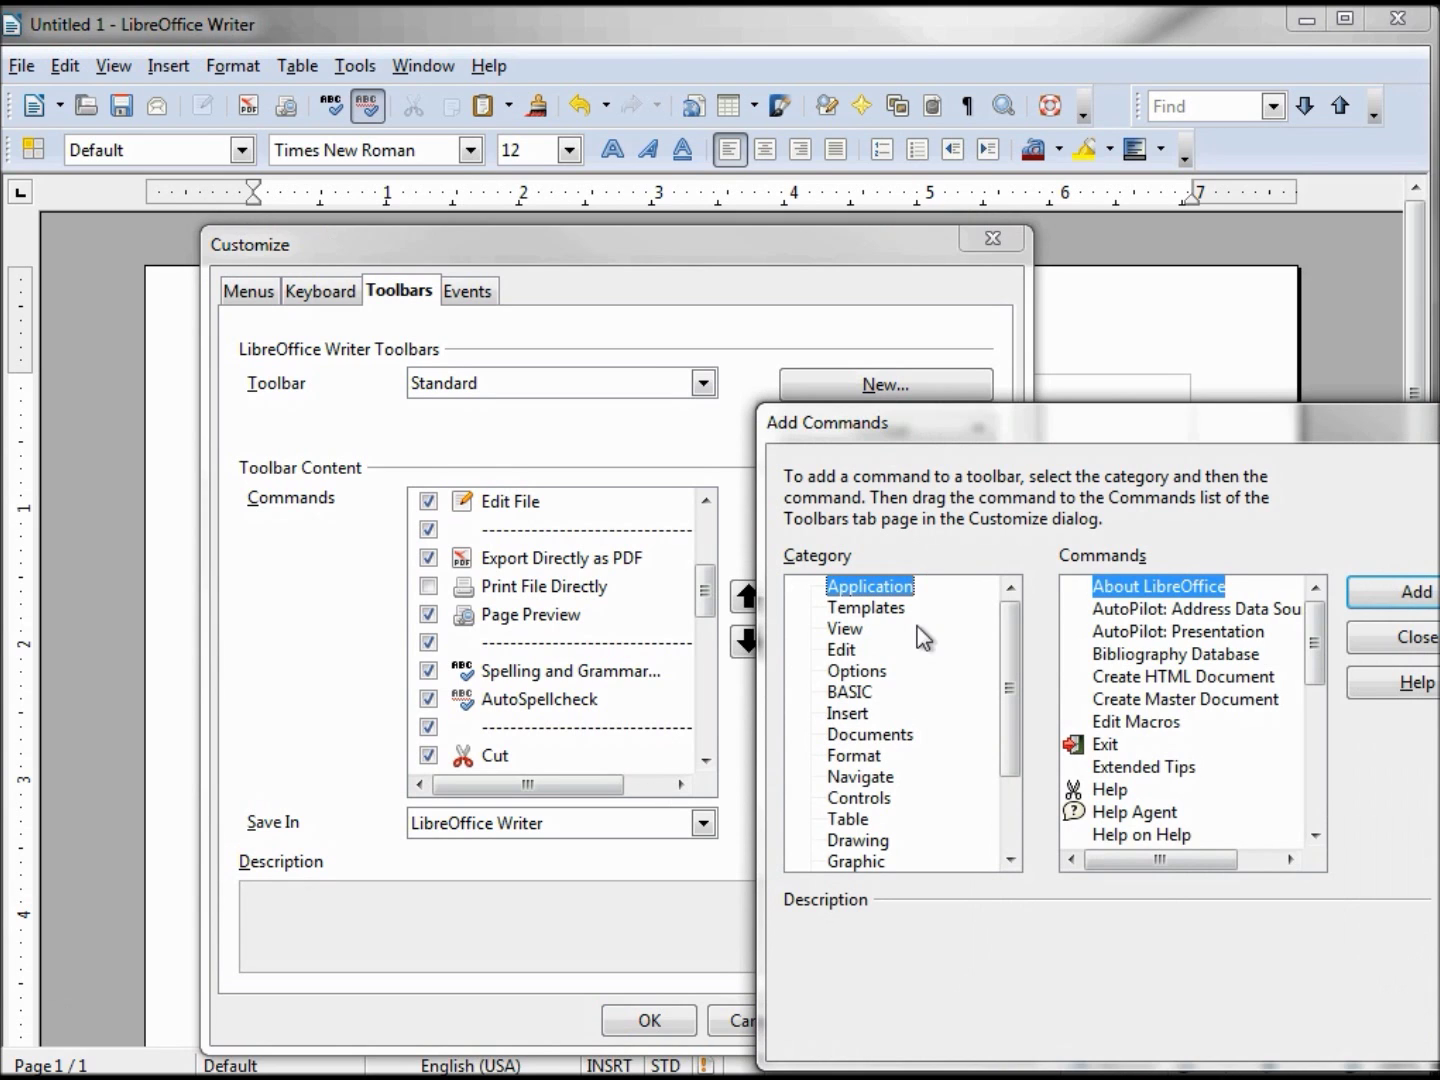
Step: Add the Documents > Print command to the Standard toolbar and close Add Commands
left_click_drag(1306, 423, 1032, 297)
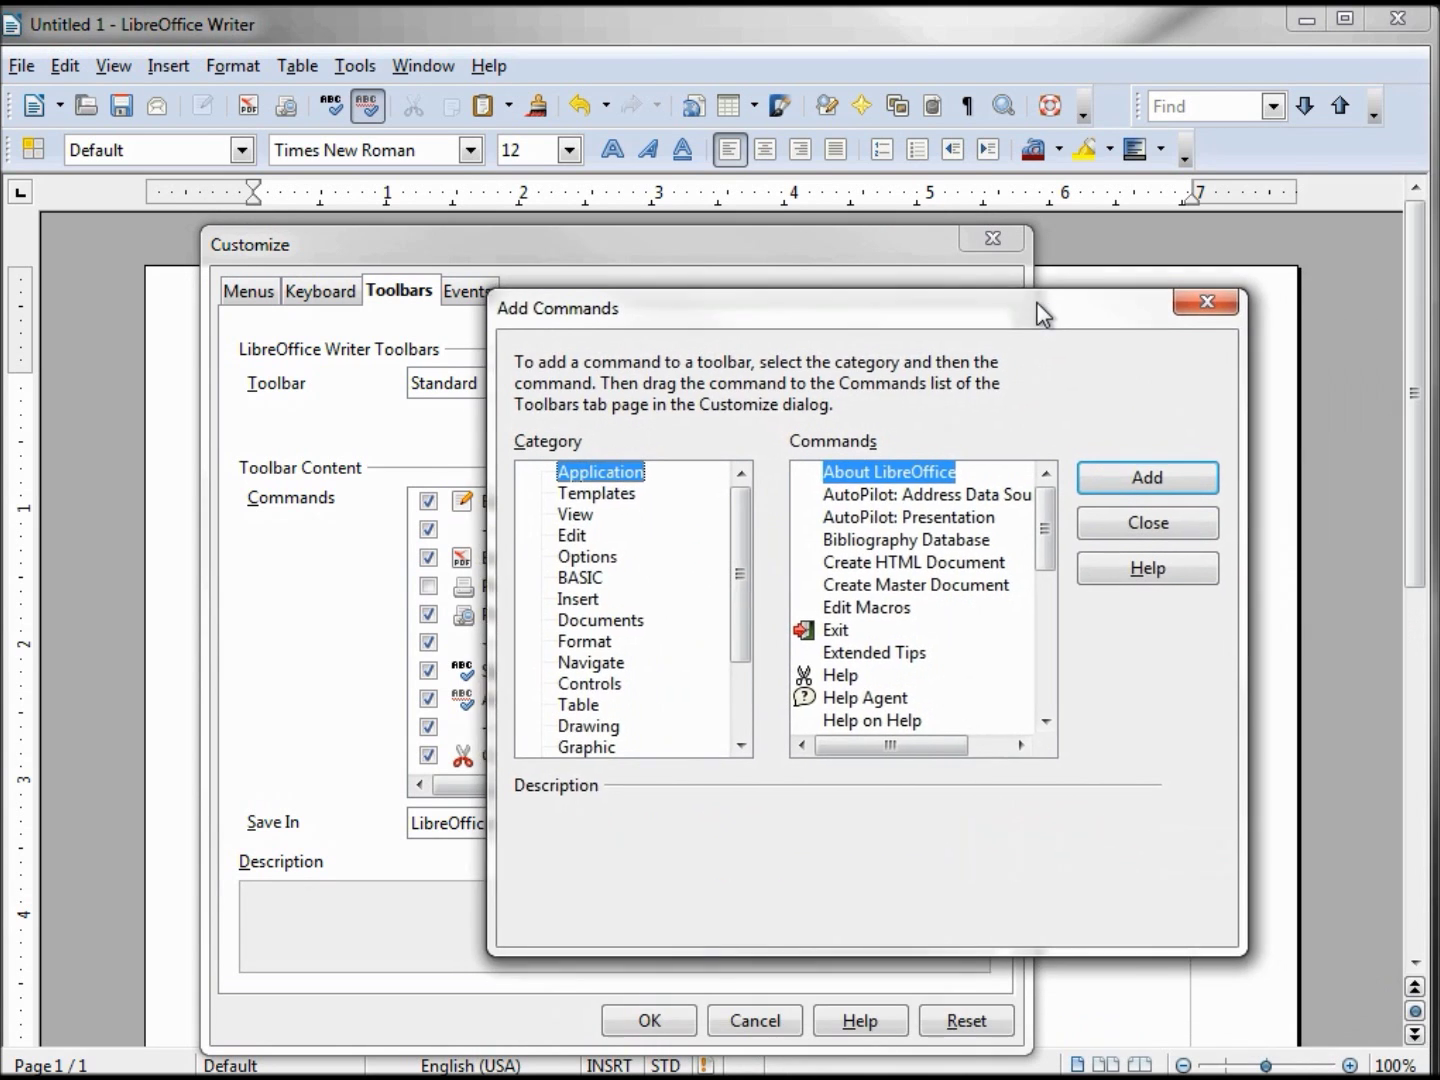
left_click(576, 489)
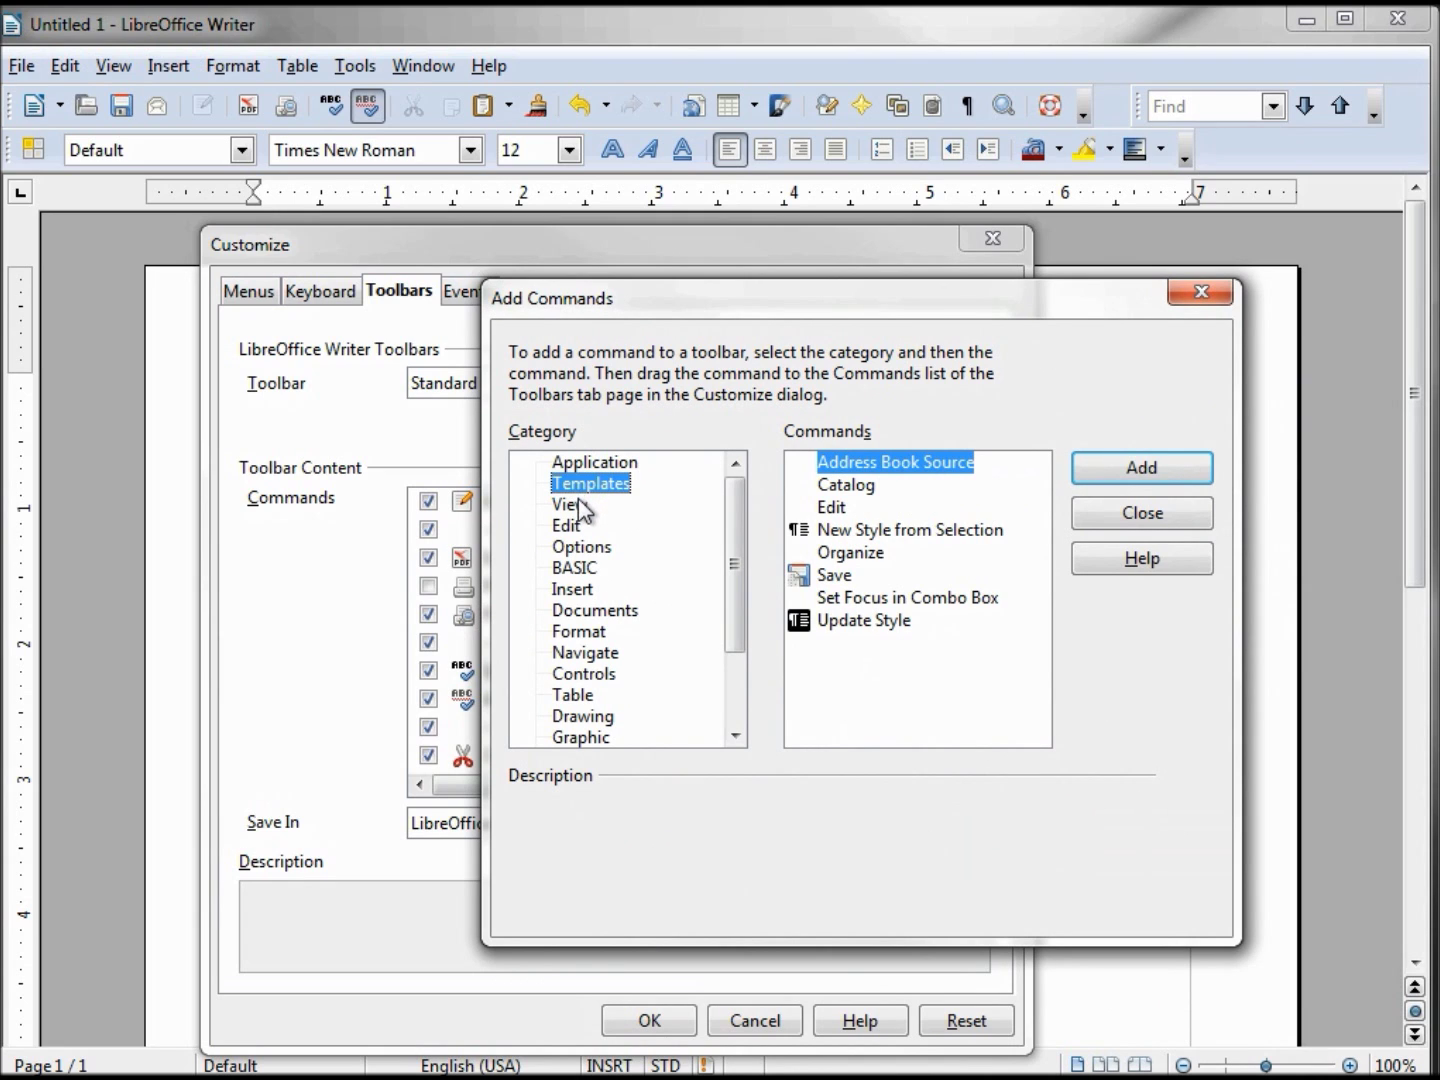
left_click(583, 506)
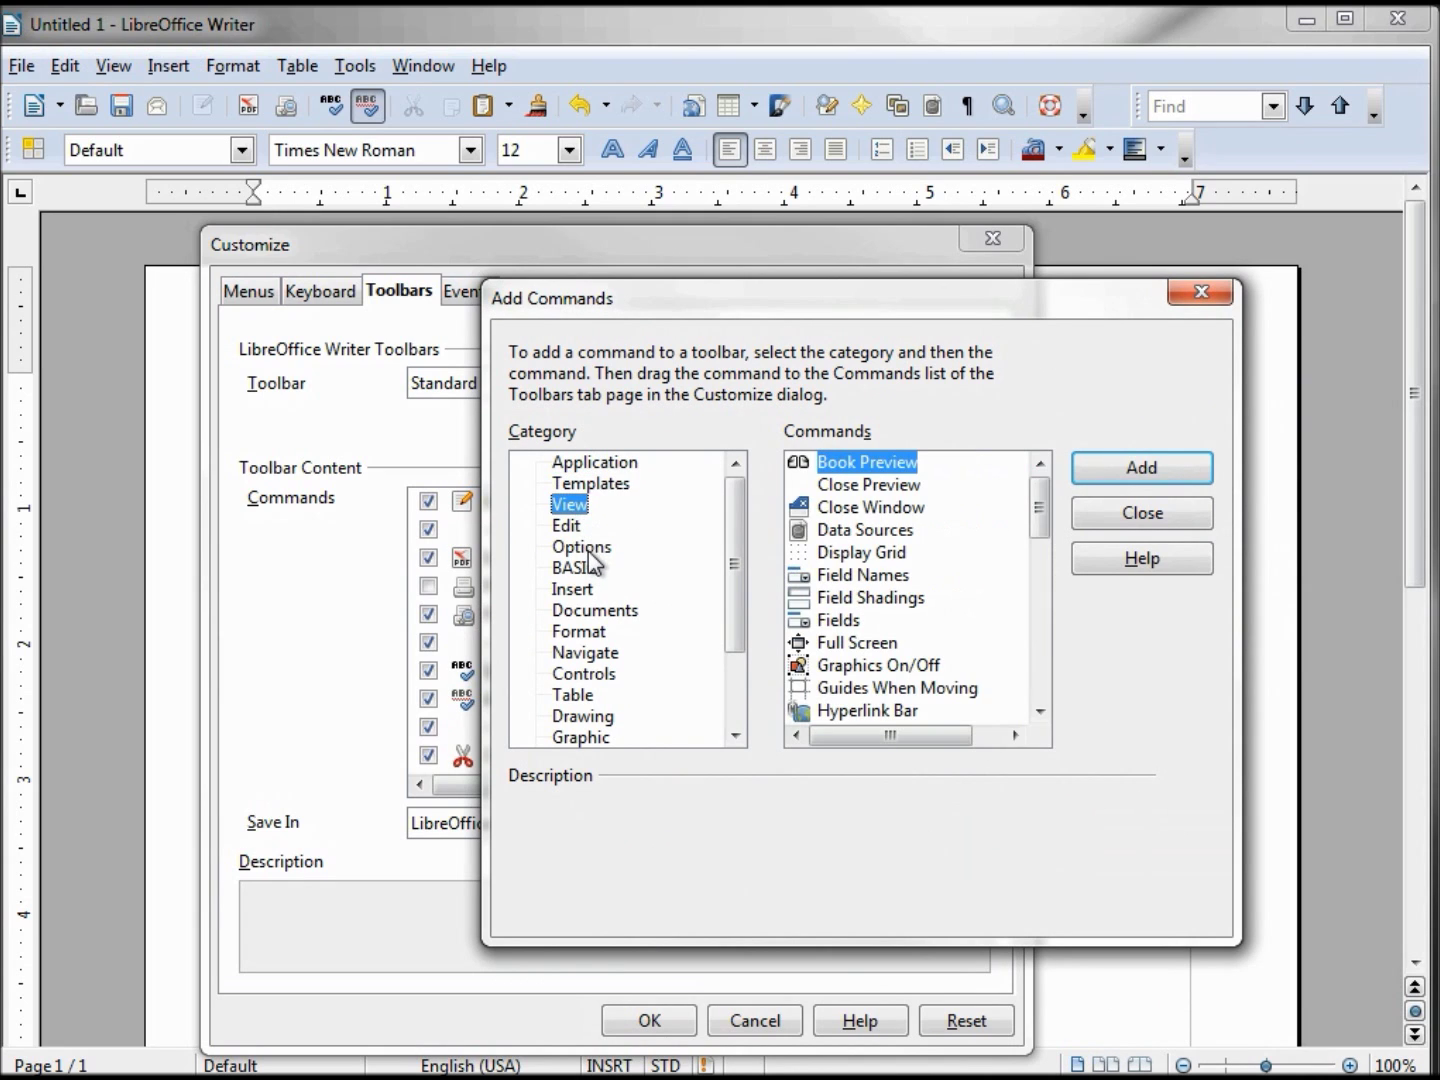
left_click(591, 548)
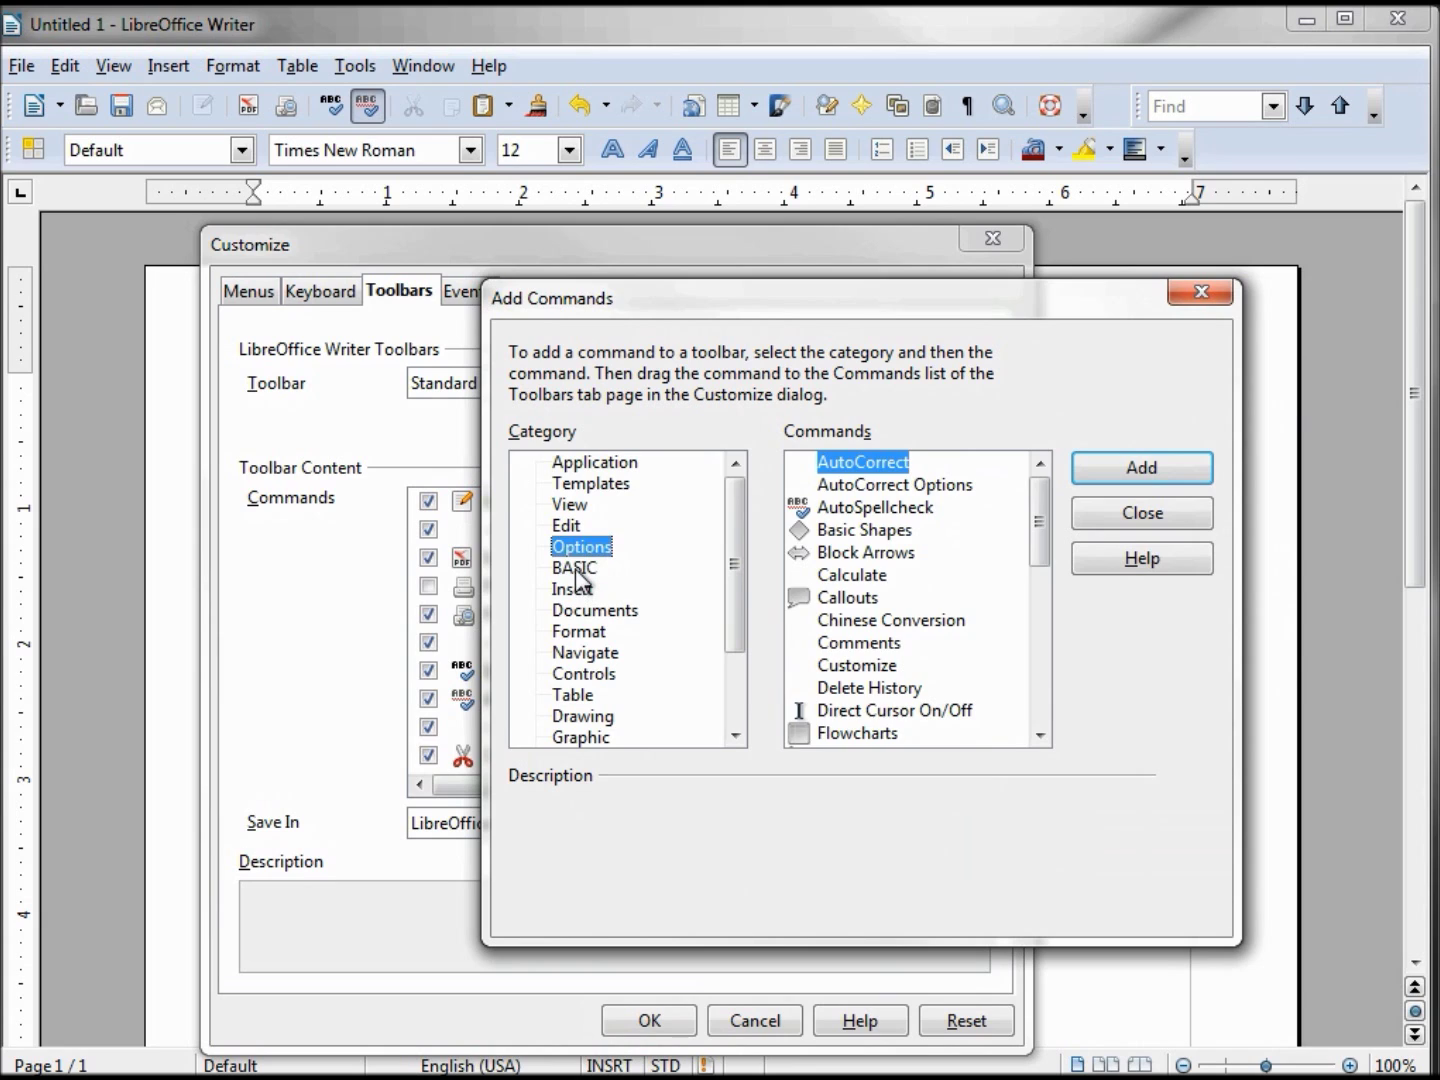
left_click(576, 569)
left_click(585, 613)
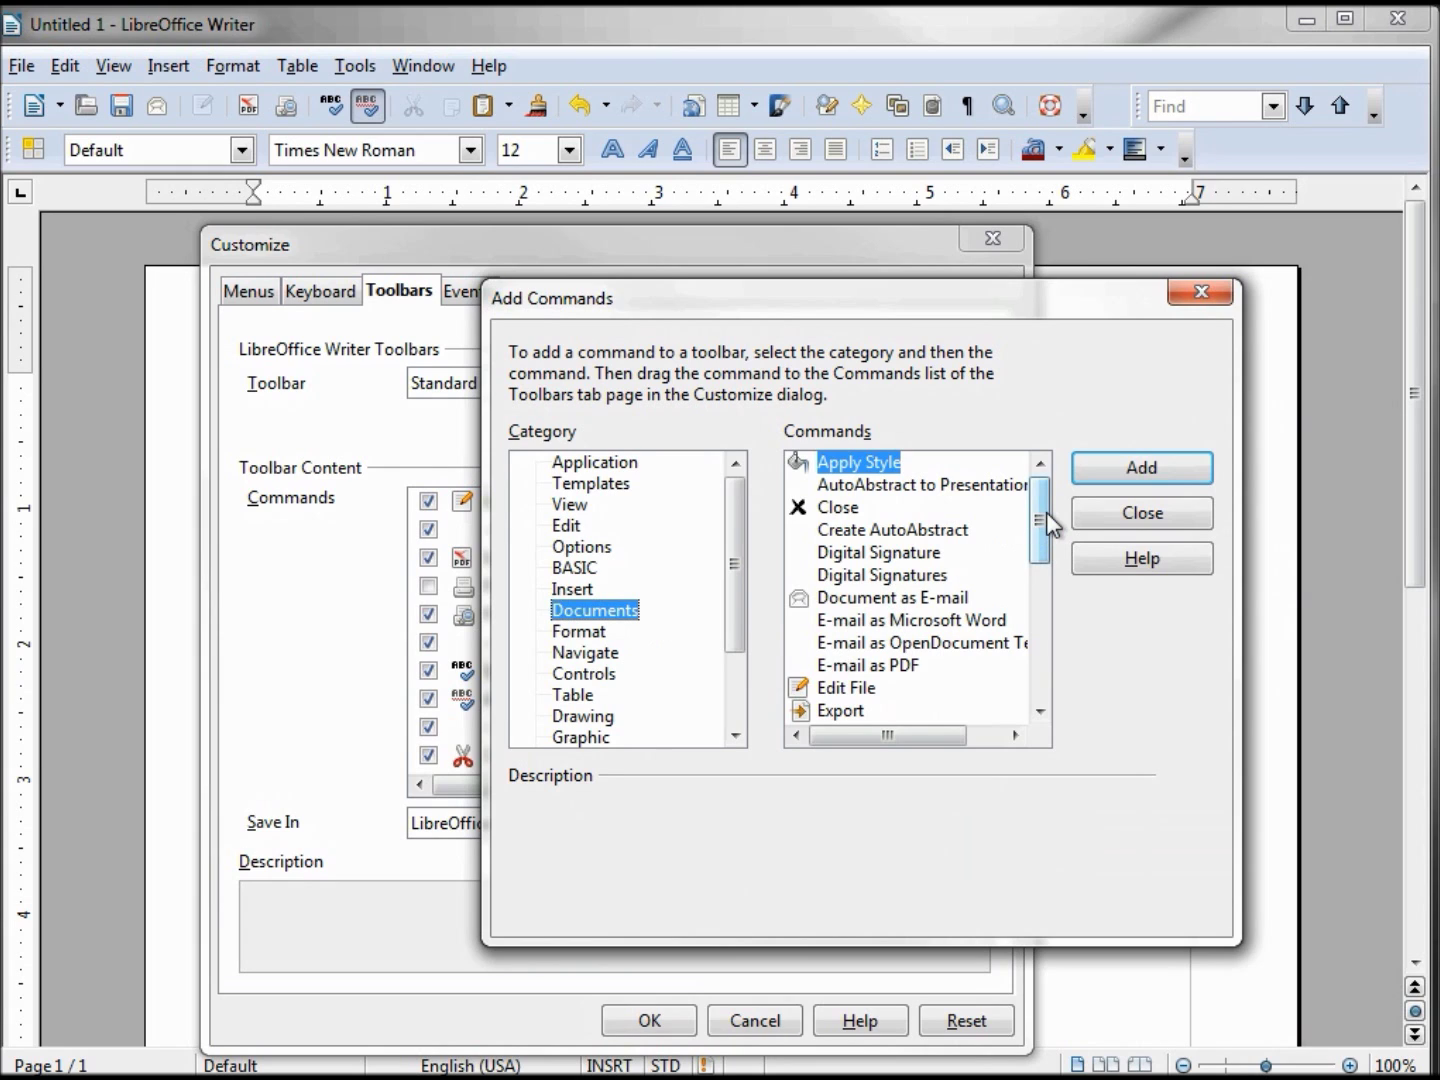
left_click_drag(1036, 514, 1046, 619)
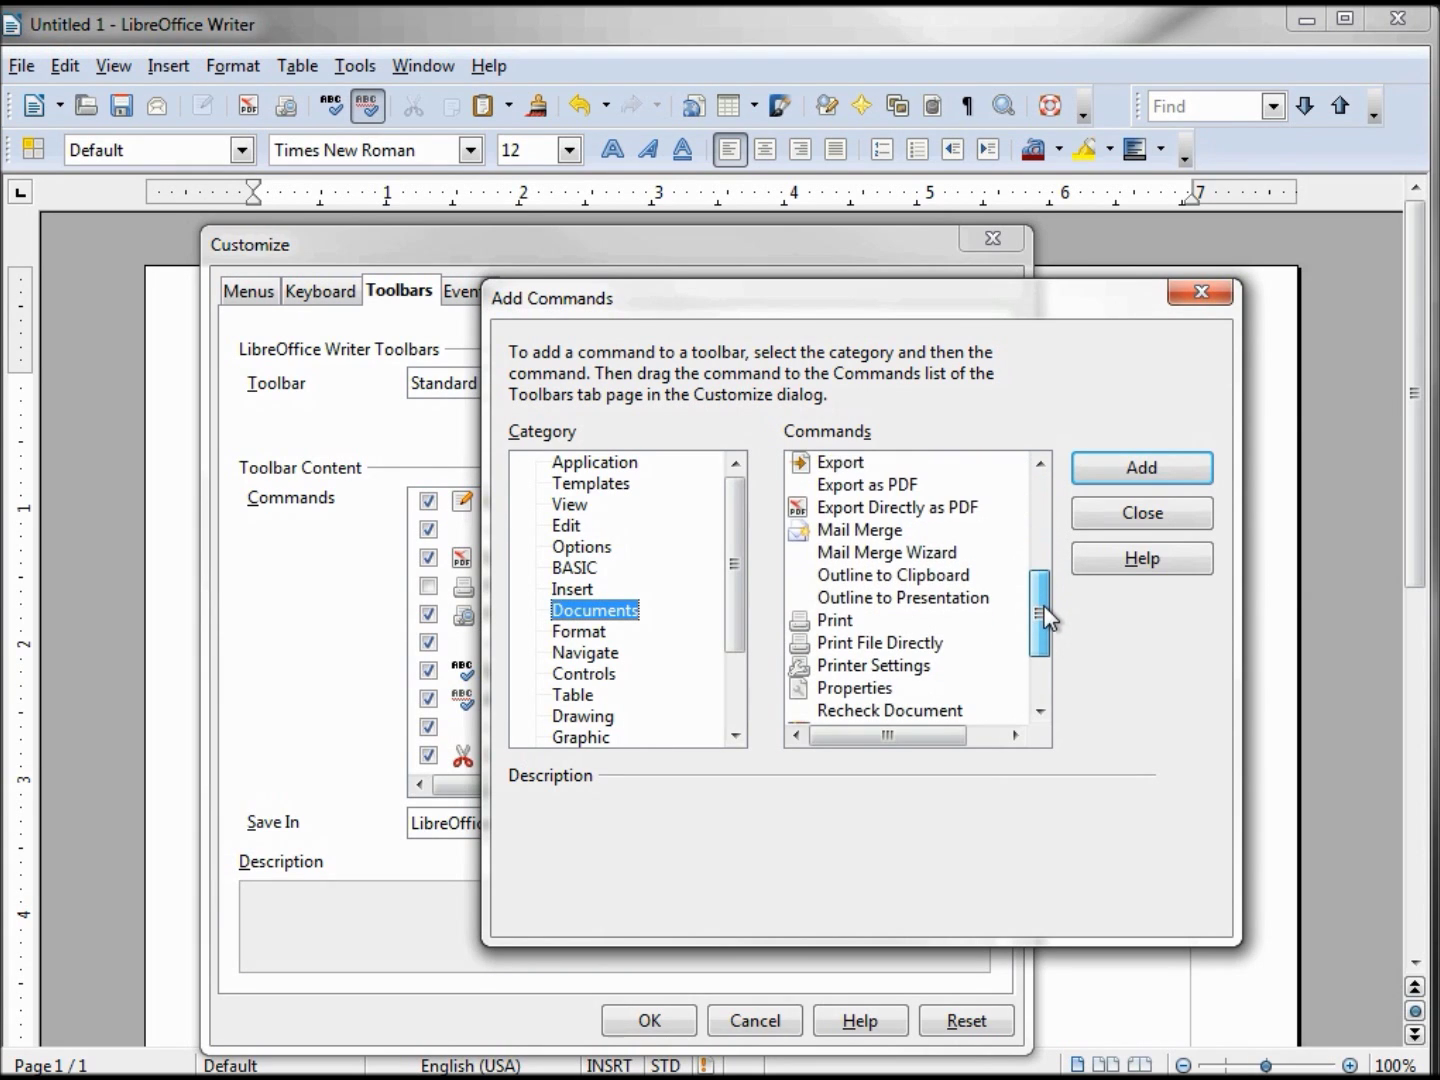
left_click(829, 626)
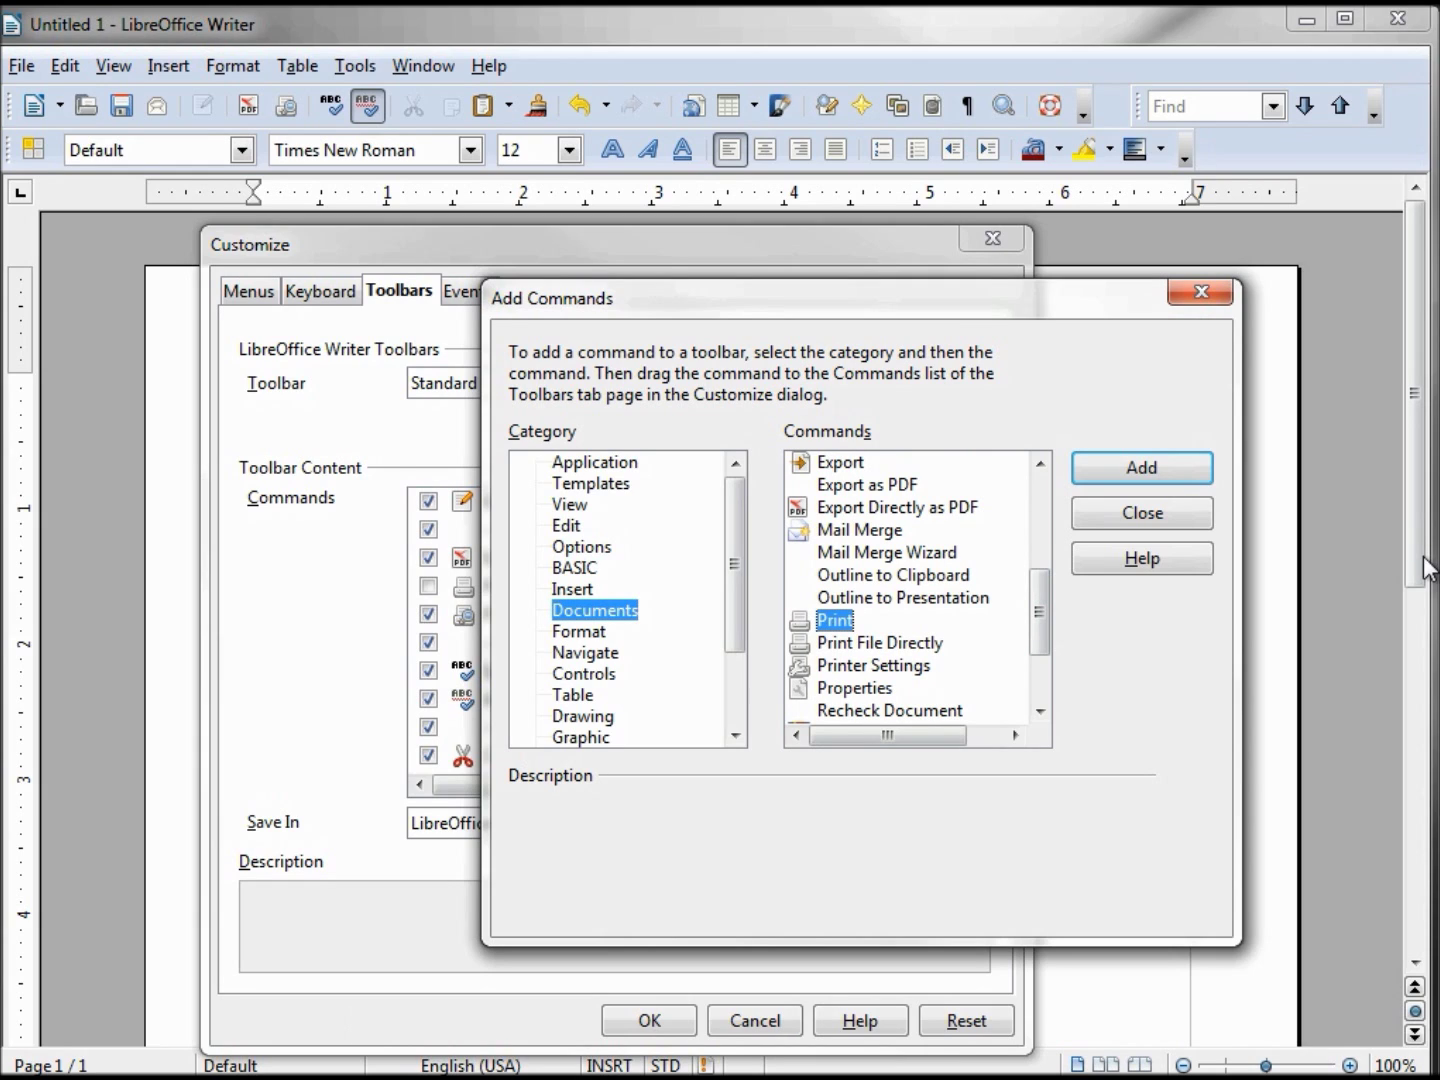
left_click(1142, 470)
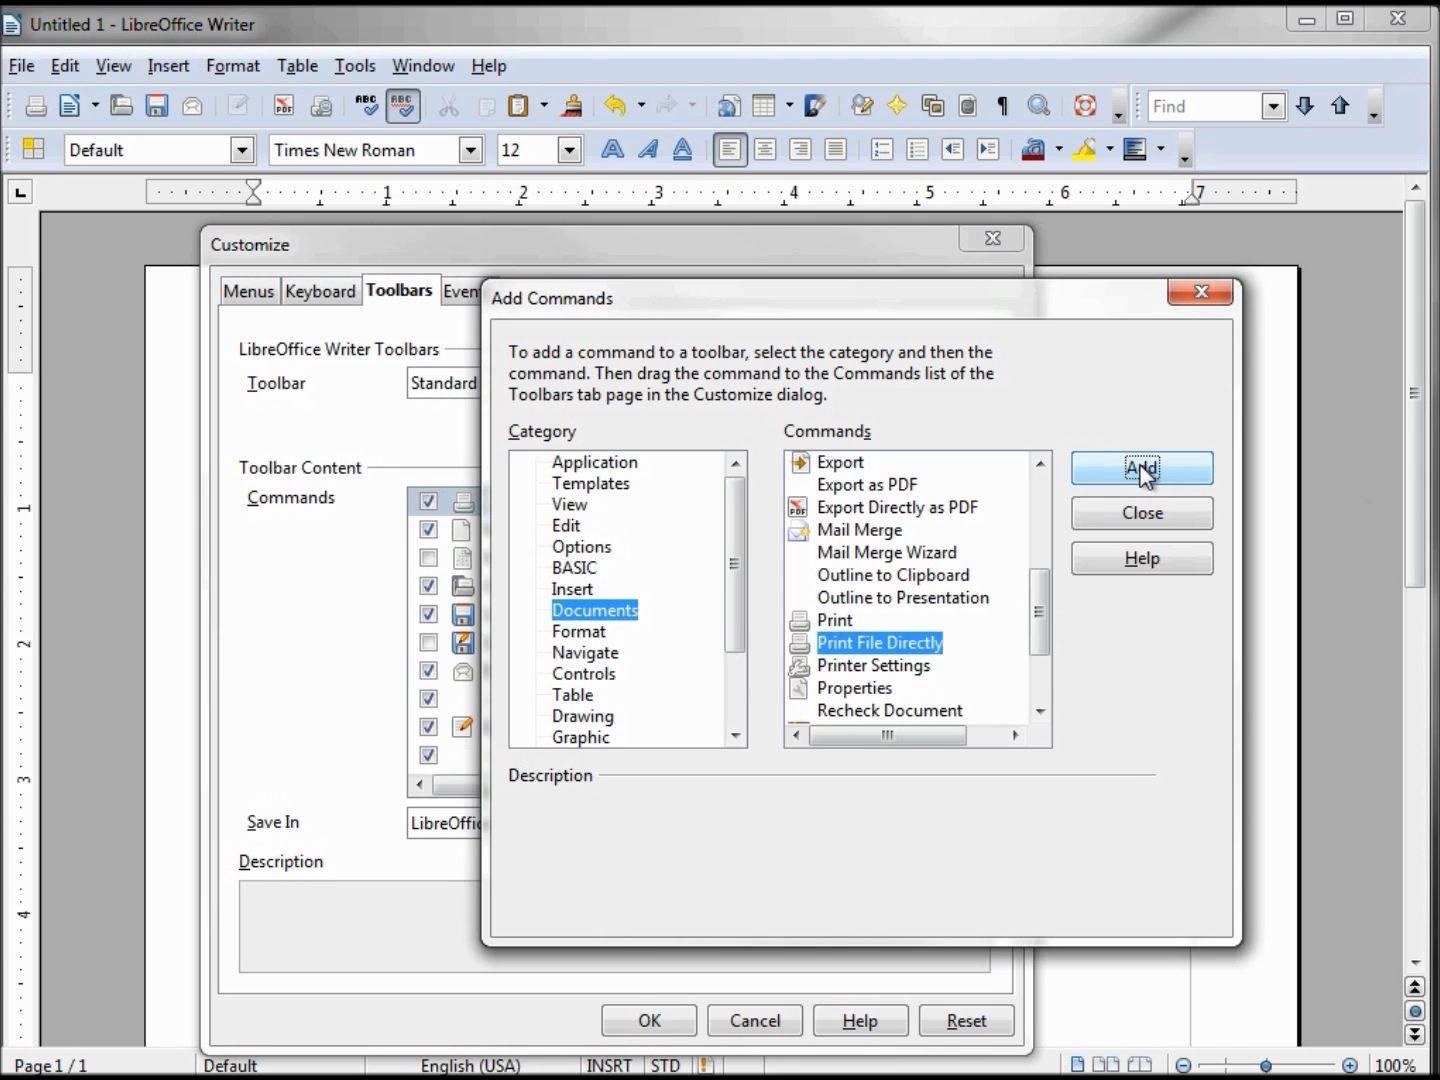
left_click(1141, 513)
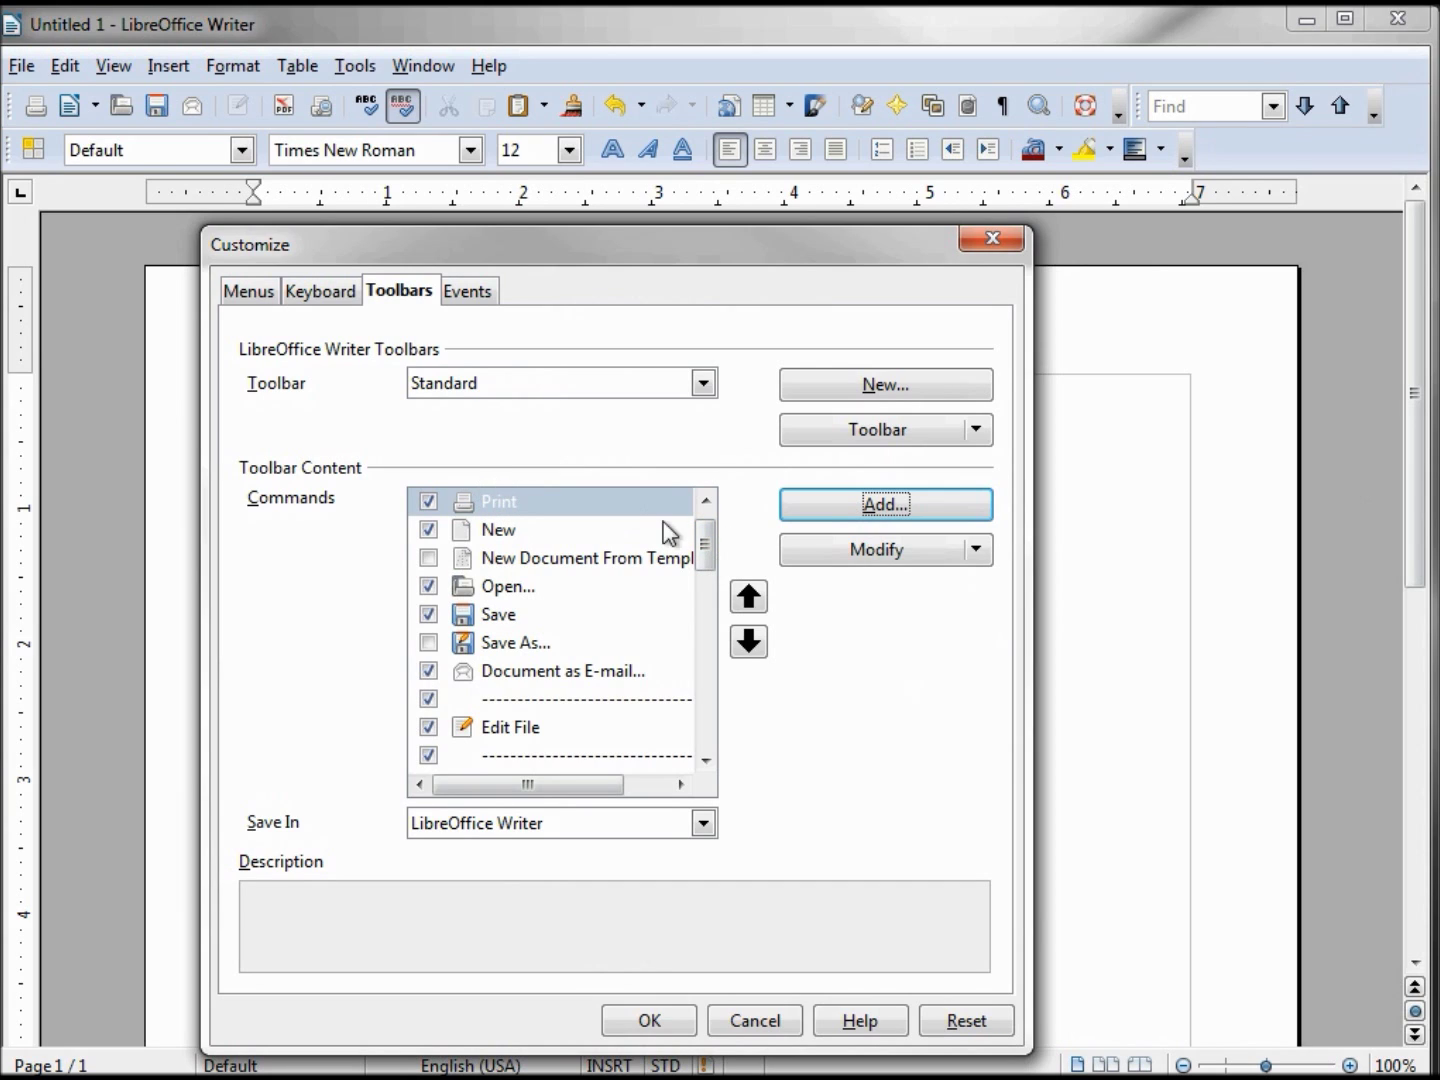
Step: Move Print down to sit right after Print File Directly, then confirm with OK
left_click(496, 498)
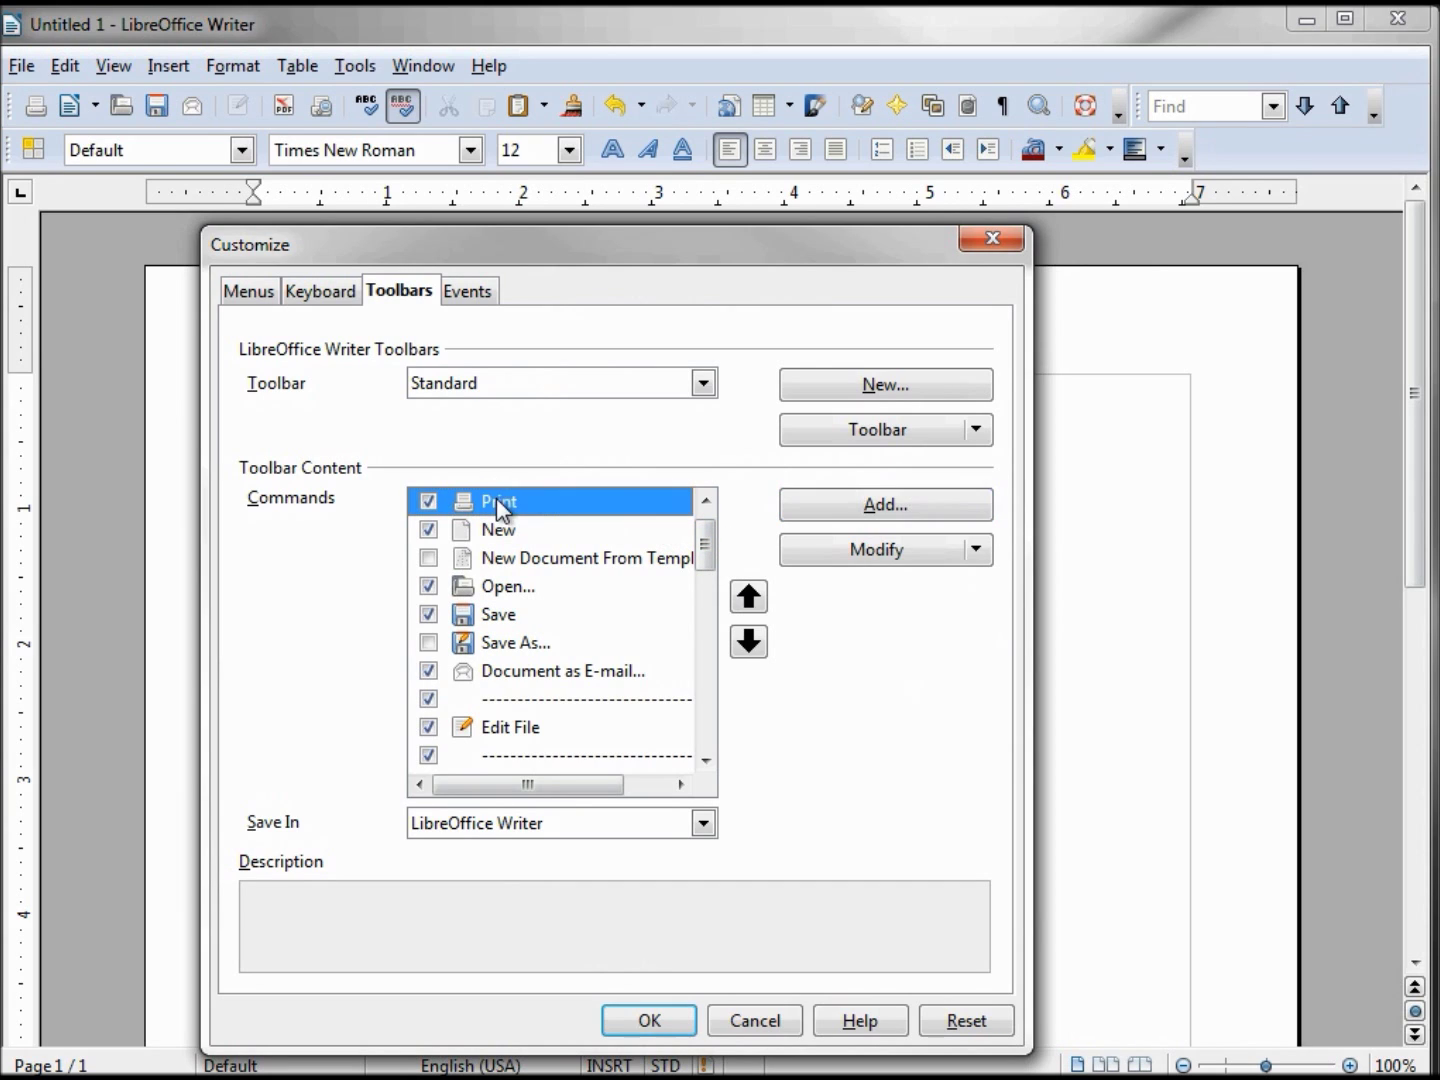
left_click(750, 643)
left_click(750, 642)
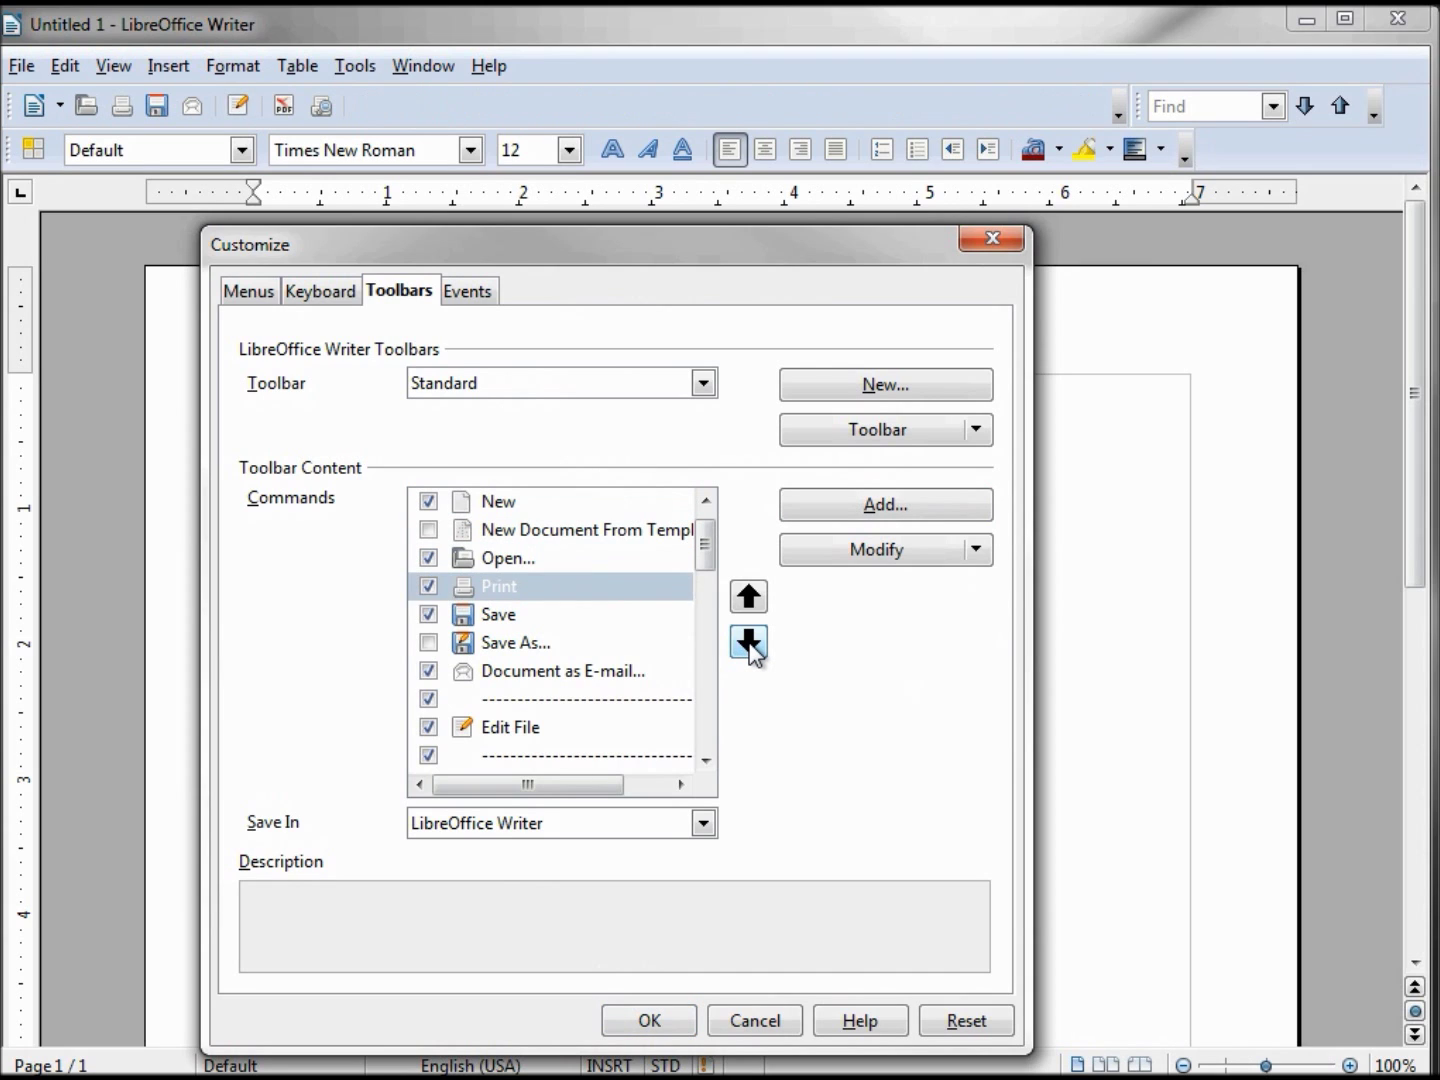
left_click(749, 643)
left_click(749, 643)
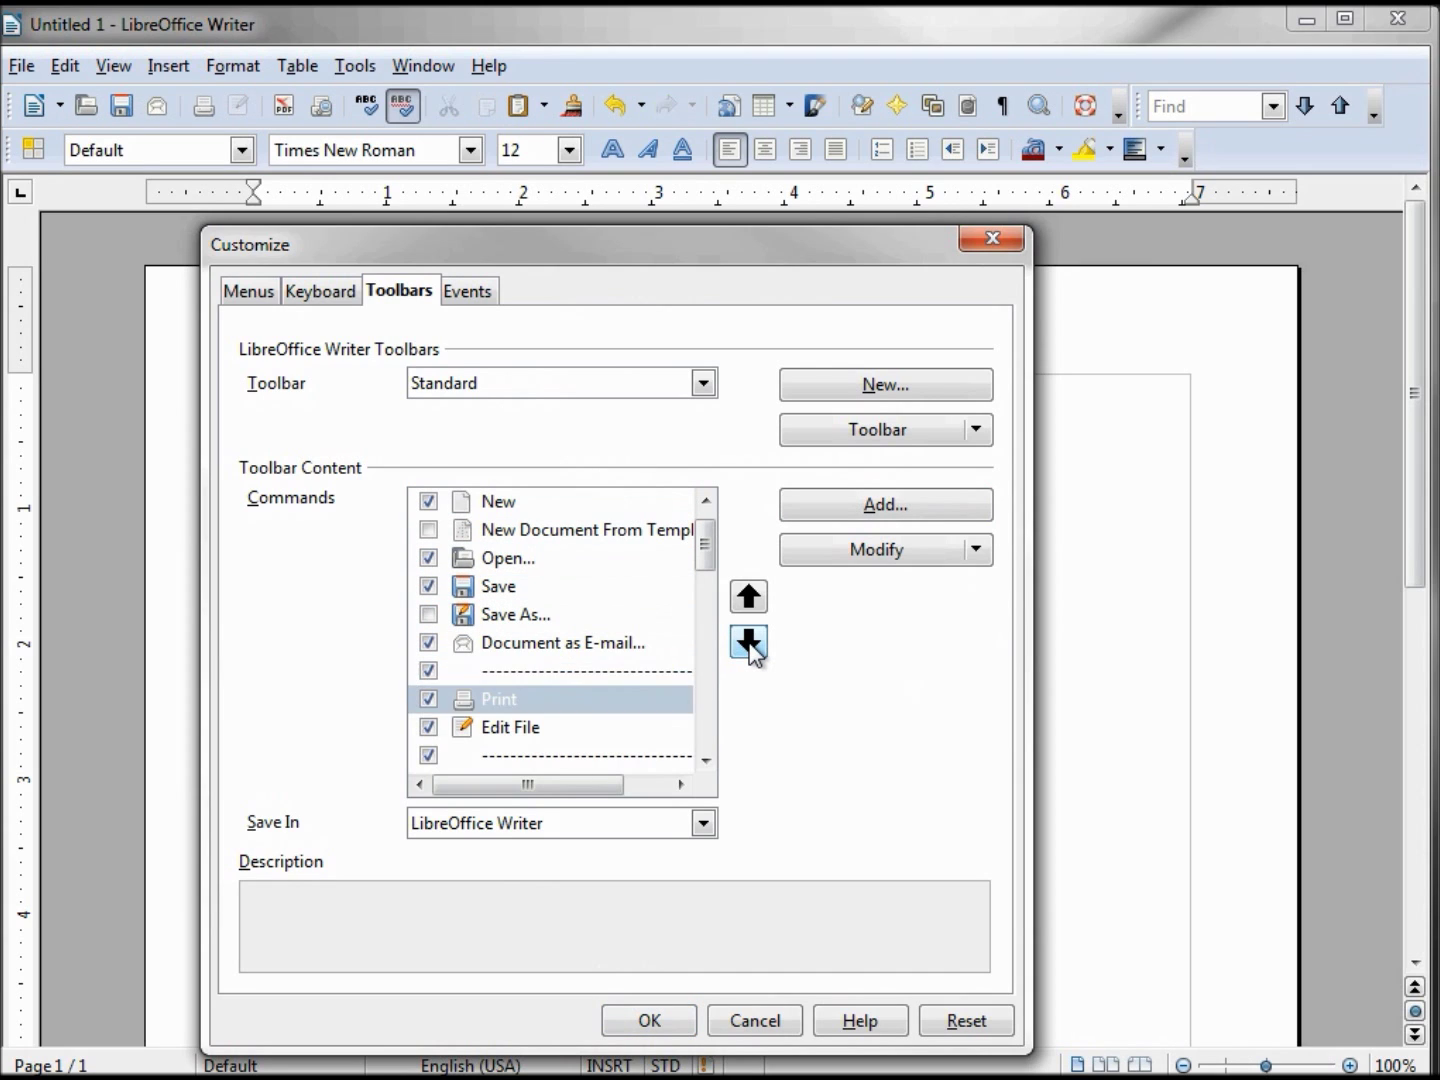
left_click(749, 643)
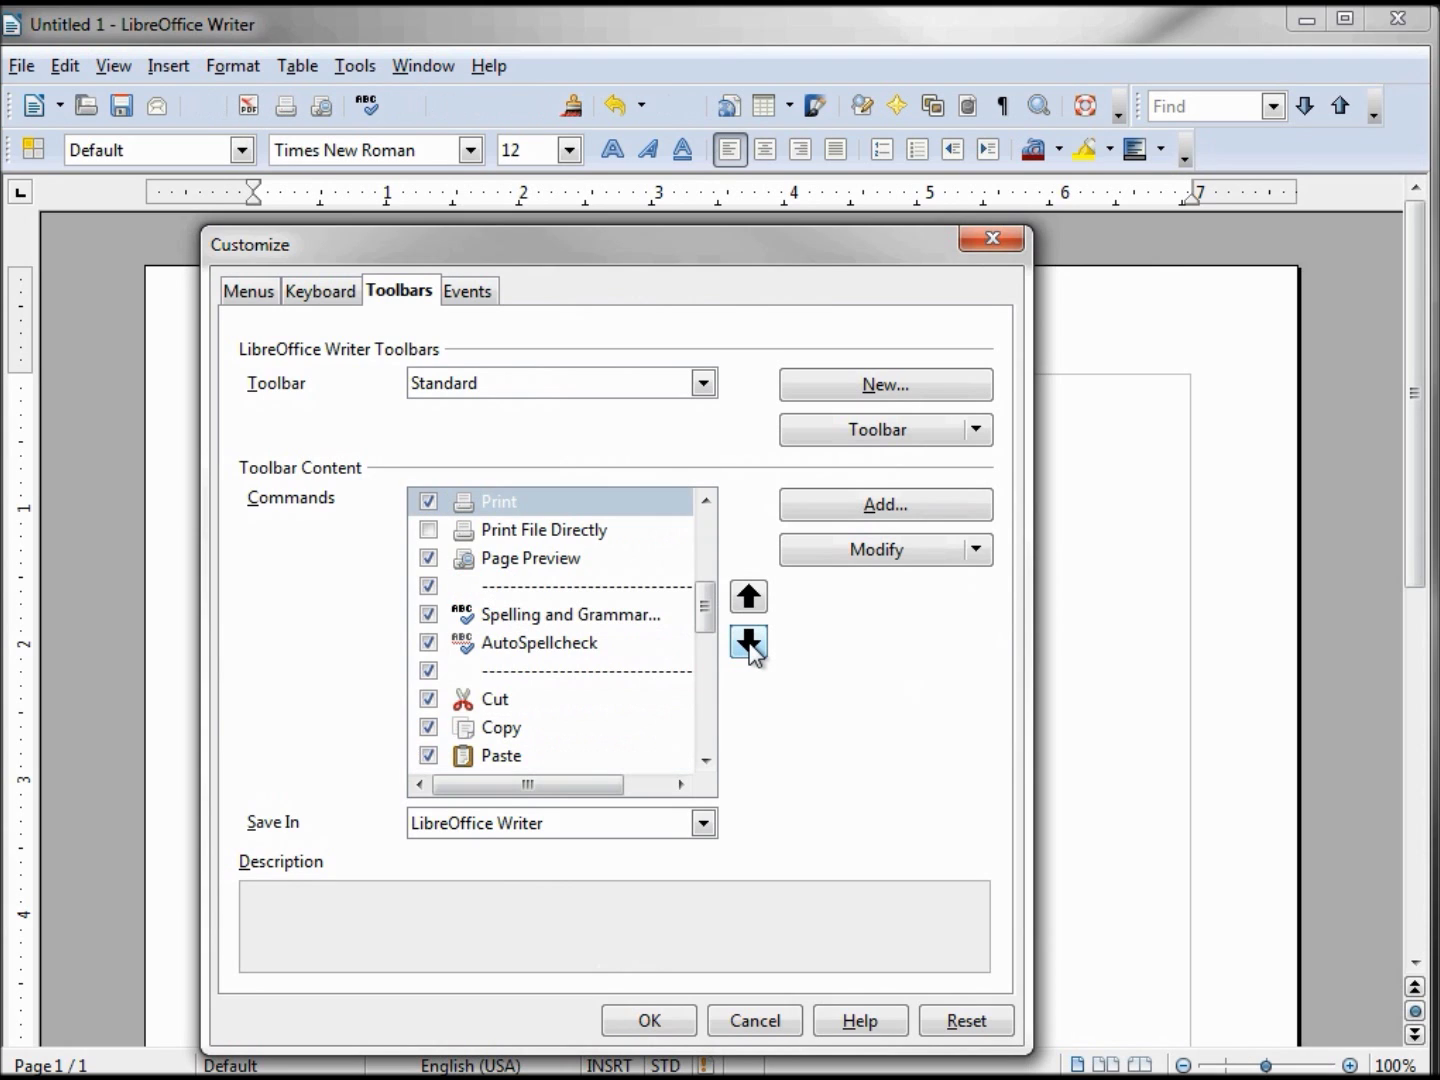
left_click(750, 643)
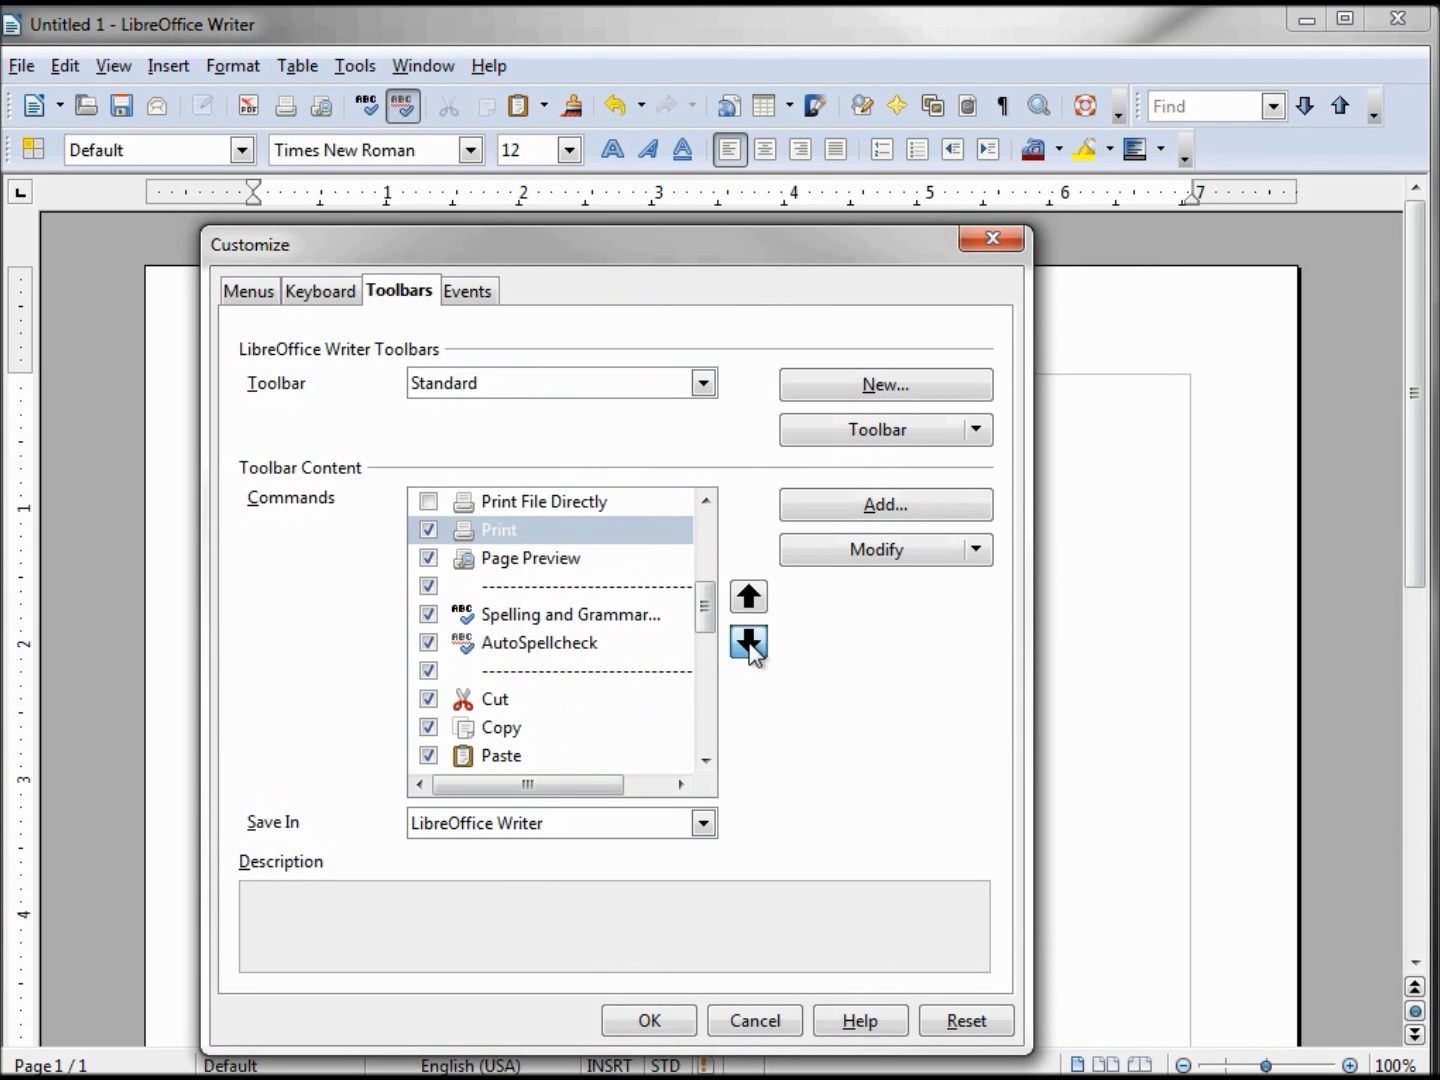
left_click(748, 596)
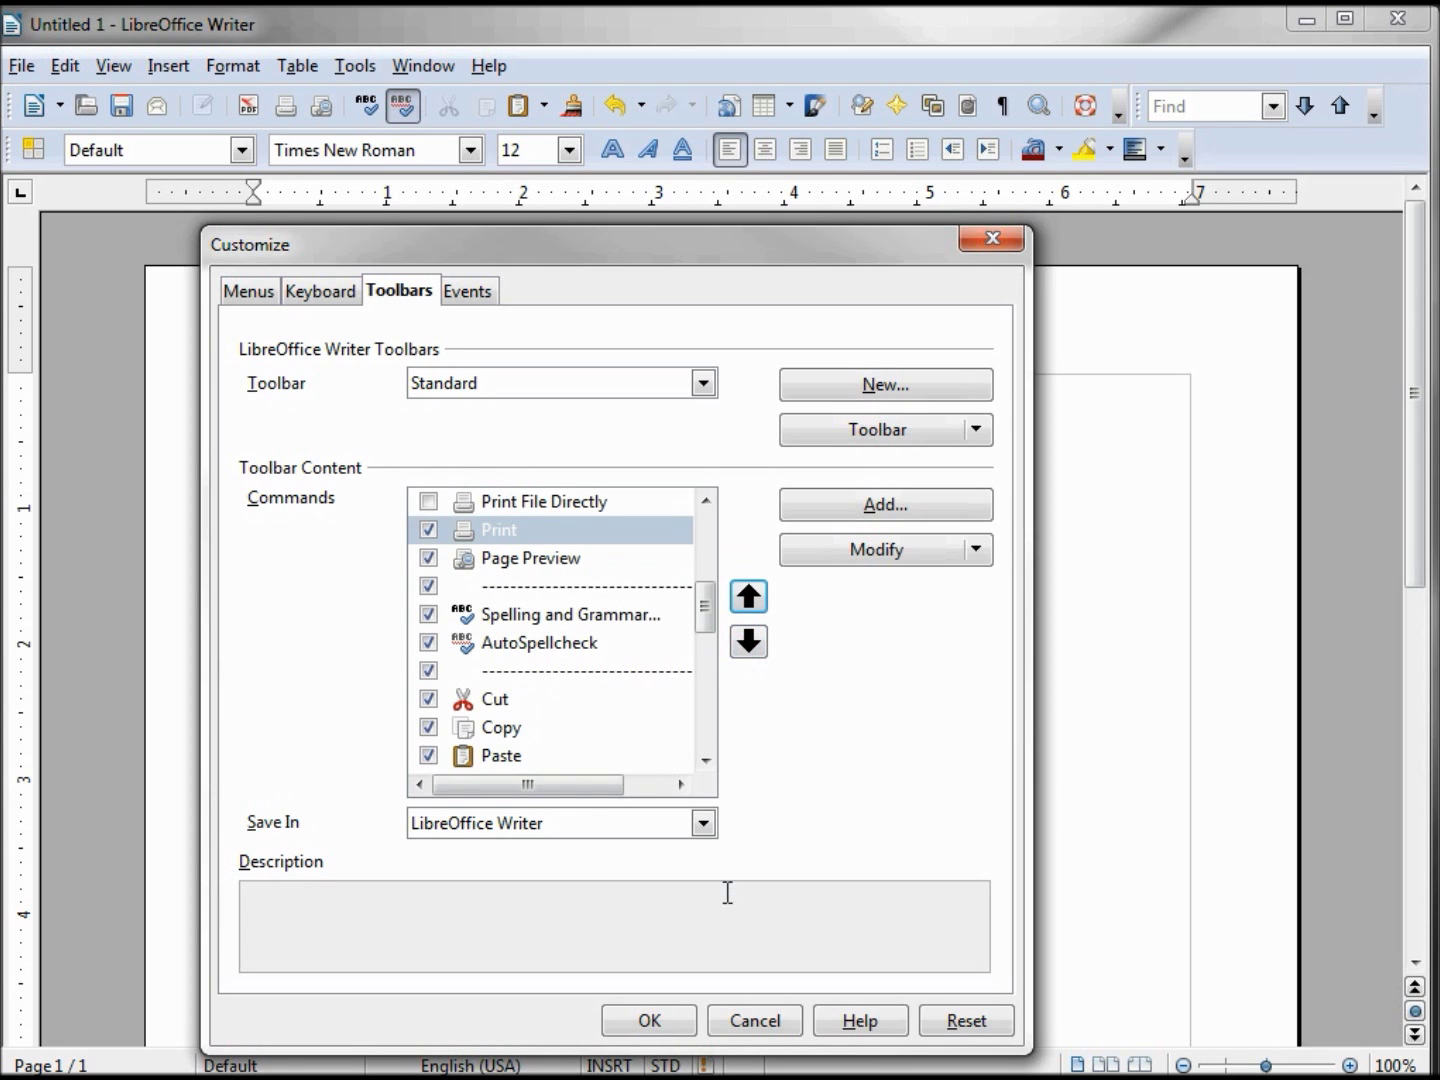
left_click(651, 1023)
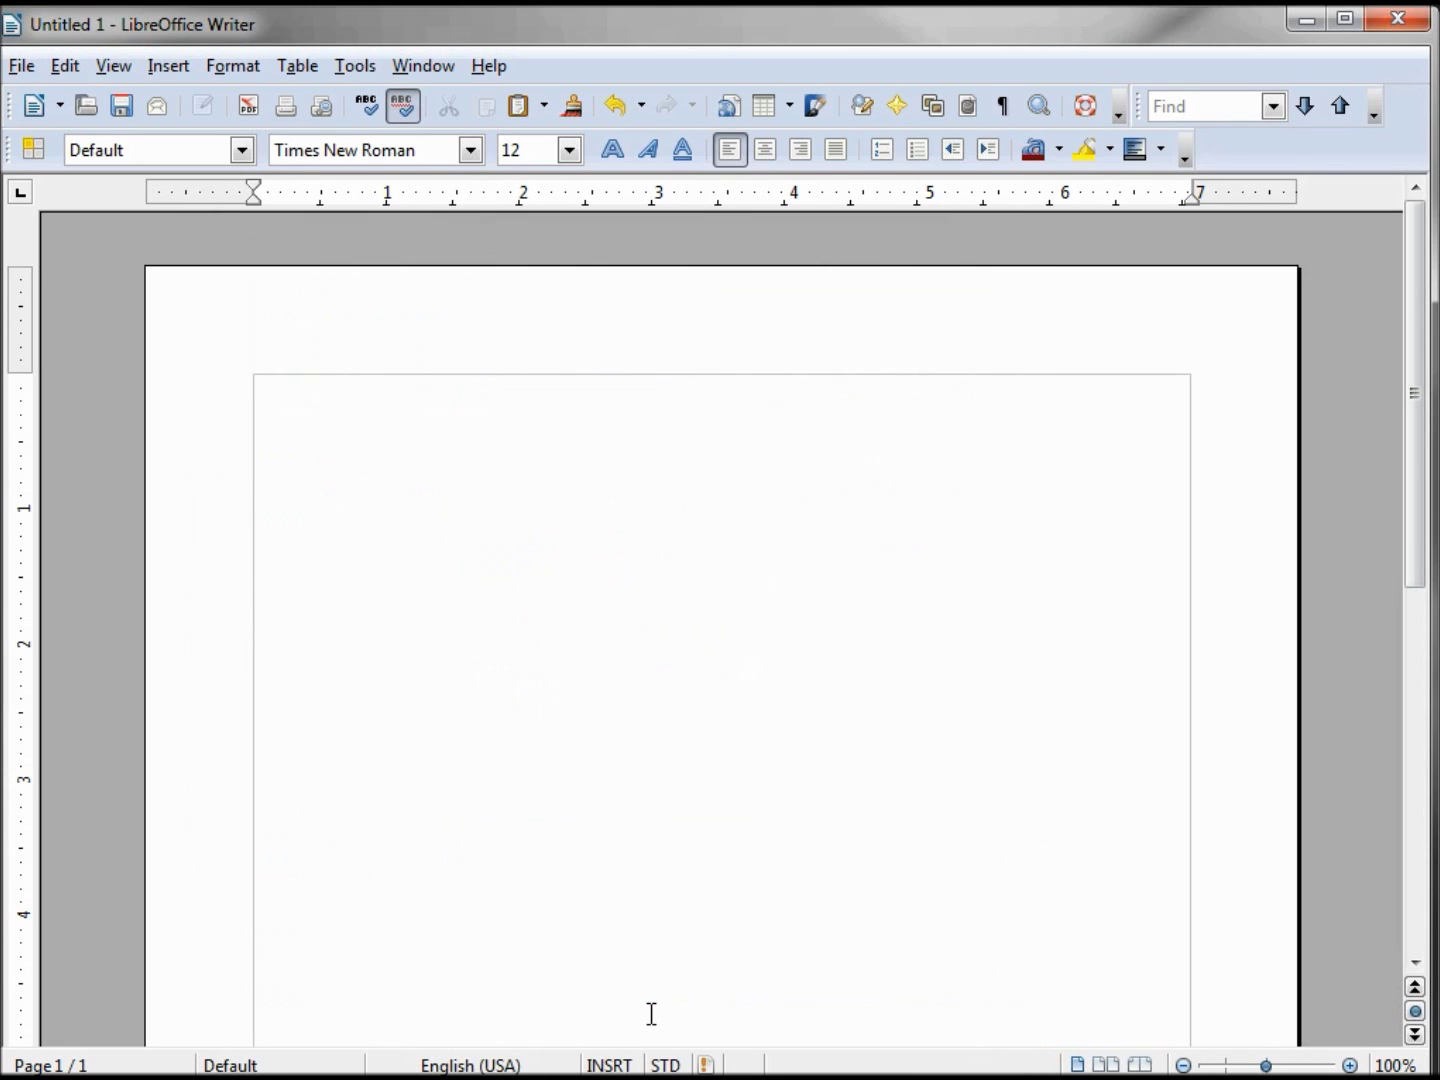
left_click(286, 103)
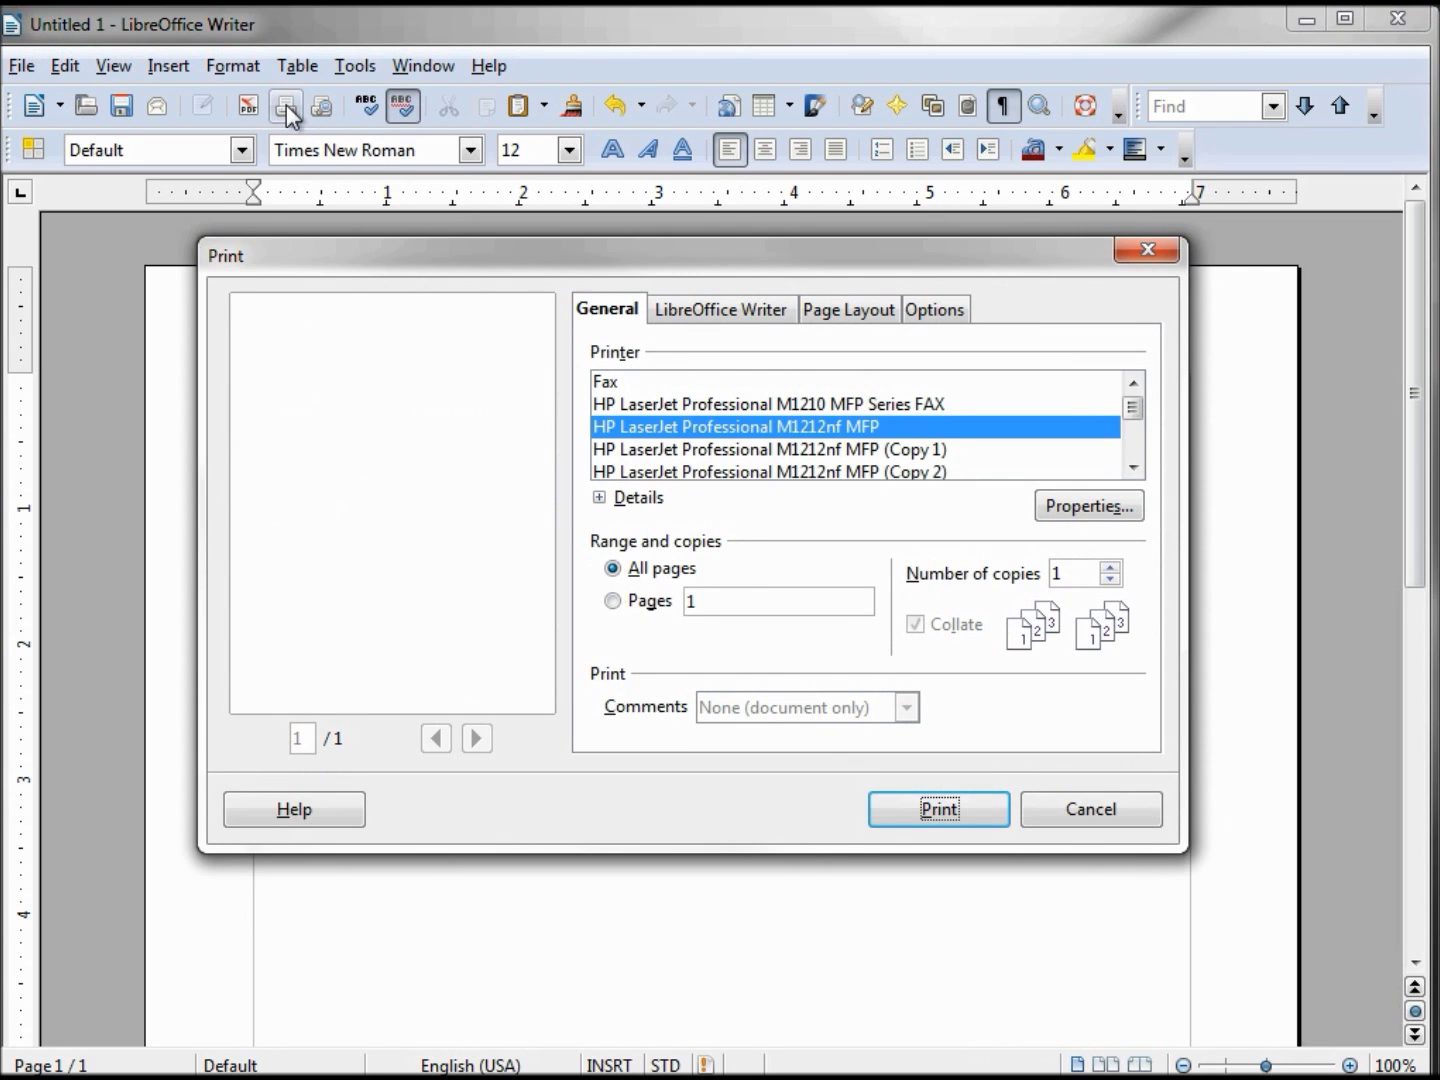
left_click(1094, 804)
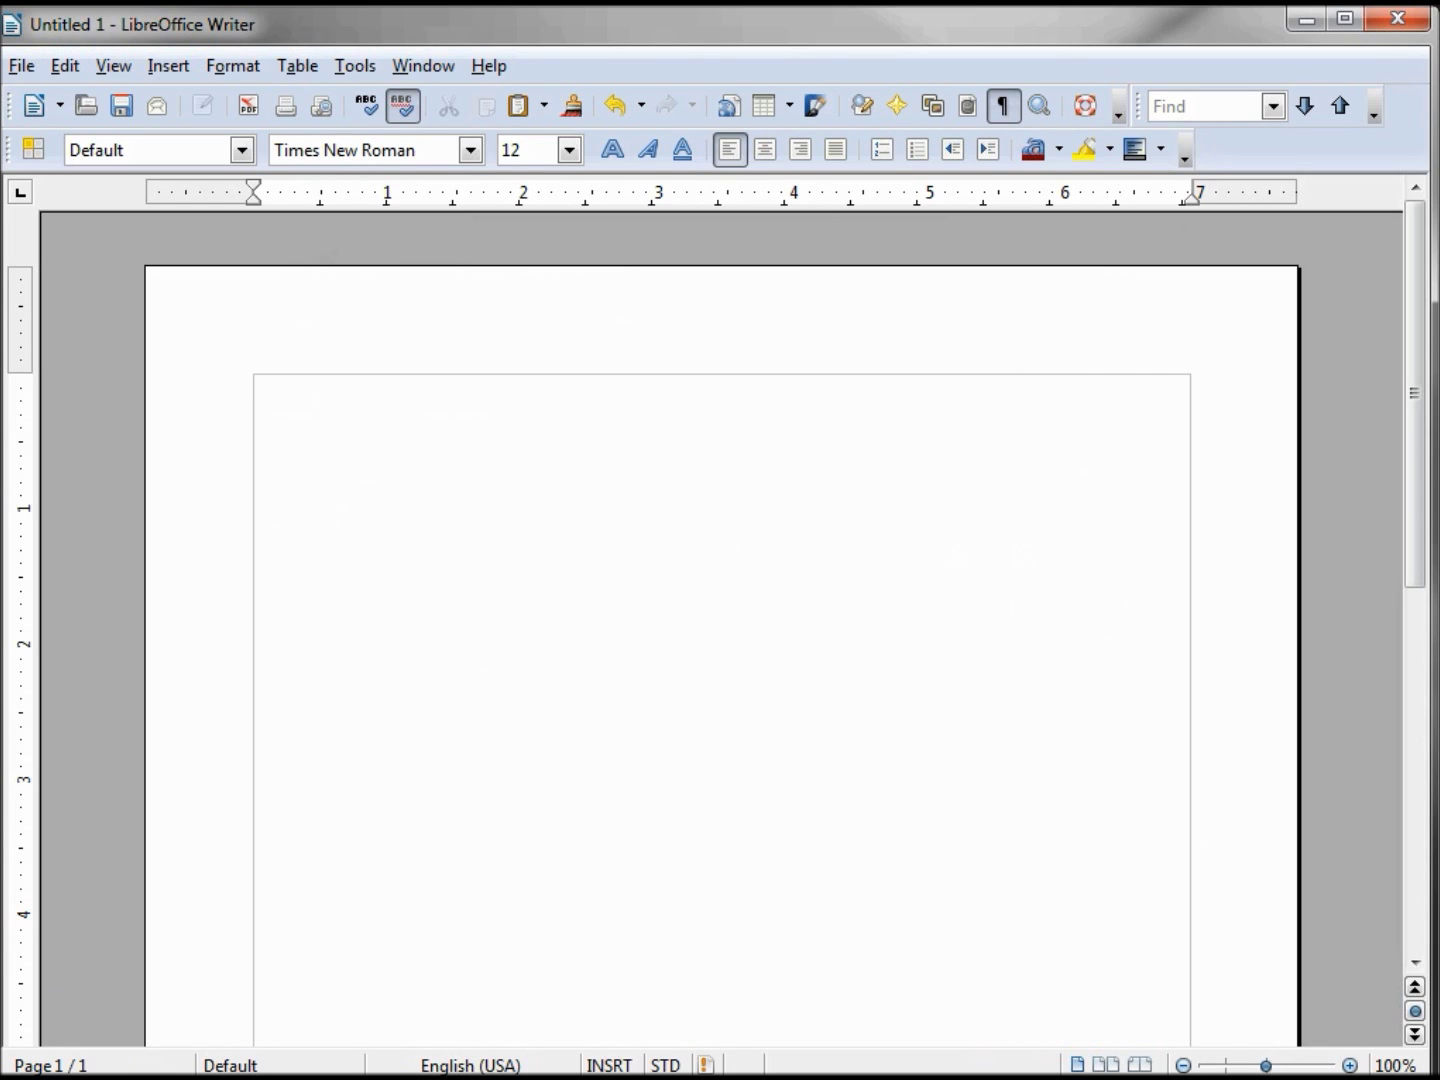
key("ctrl+F10")
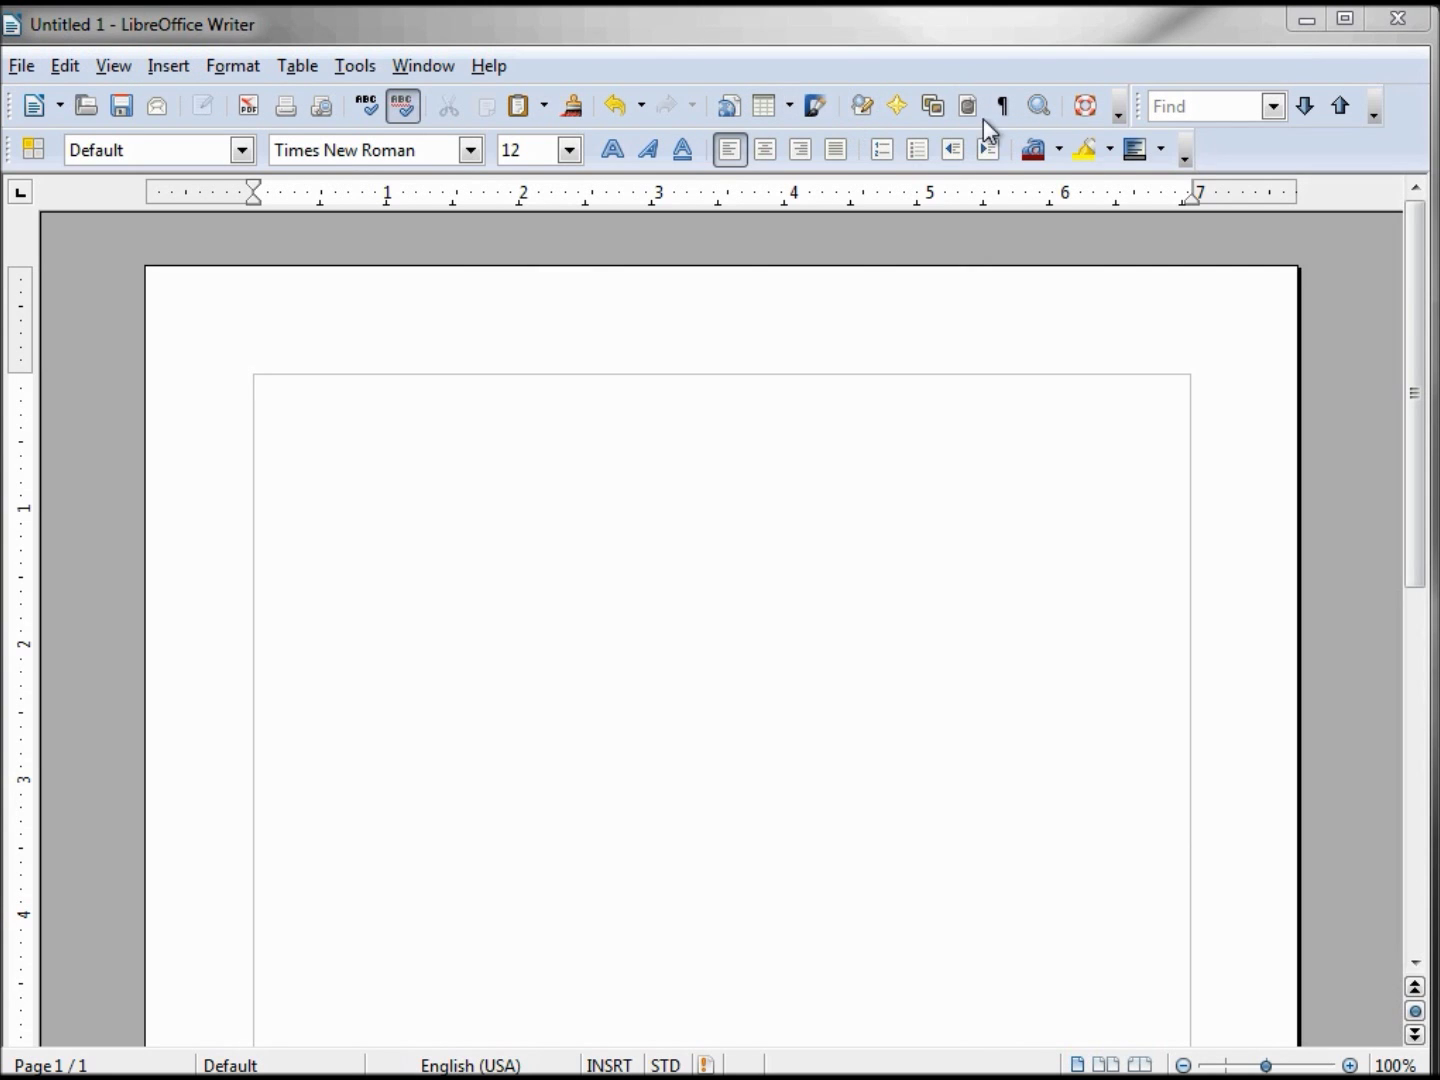
Step: Make Save begin a group, tick the new separator, and confirm with OK
left_click(1118, 105)
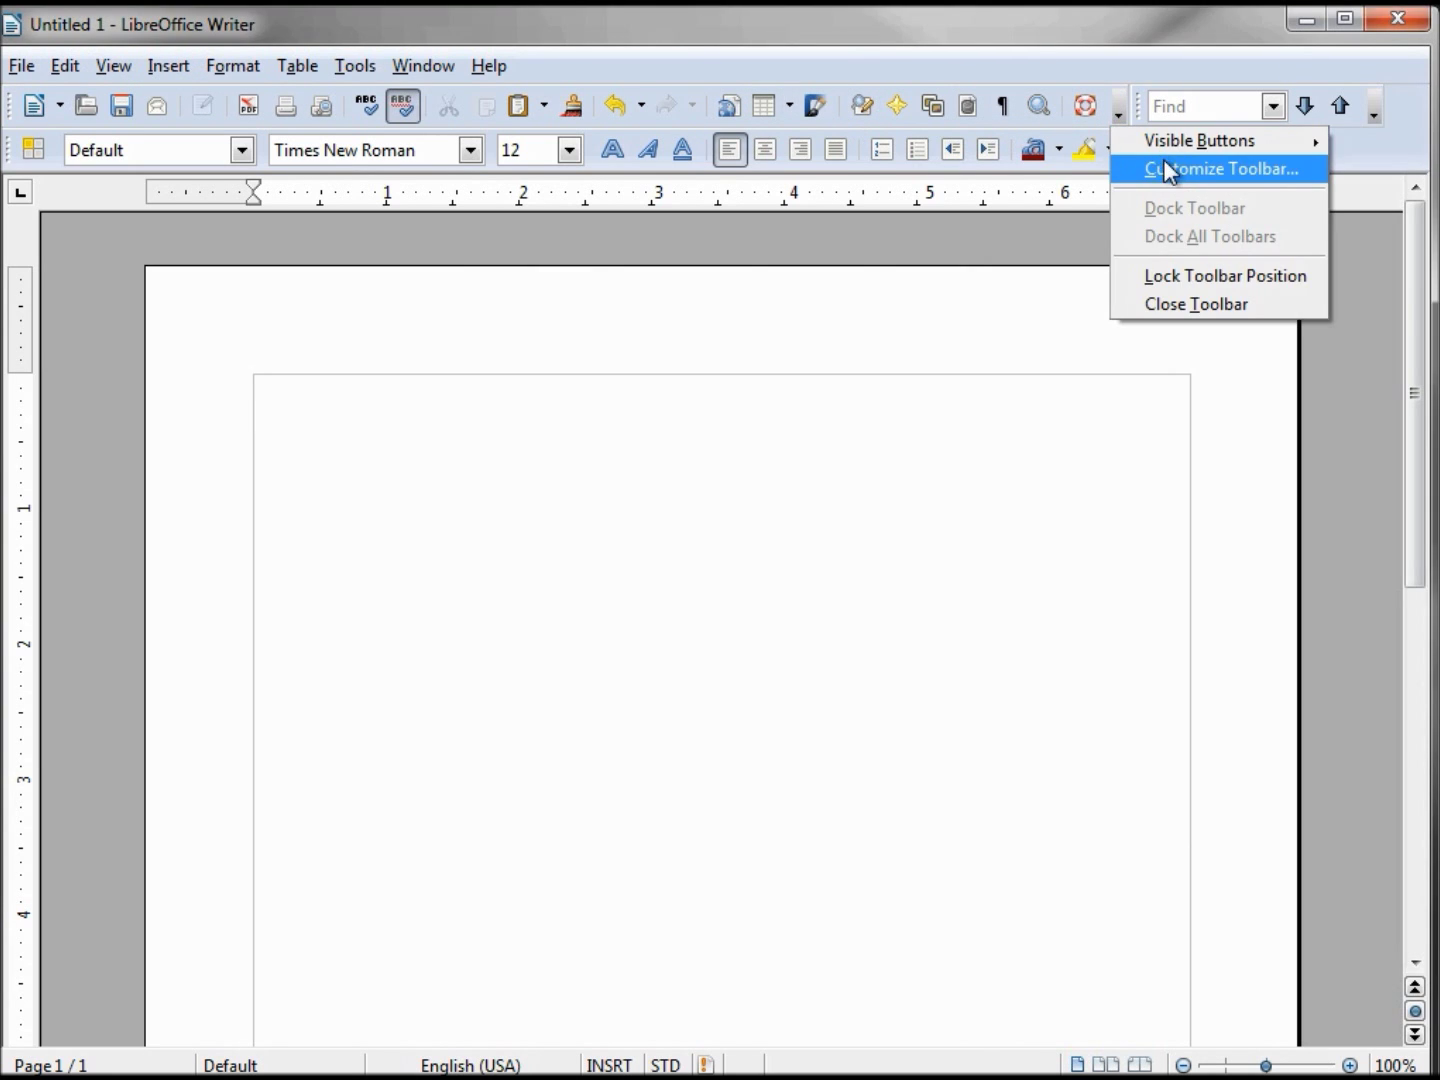
left_click(1169, 174)
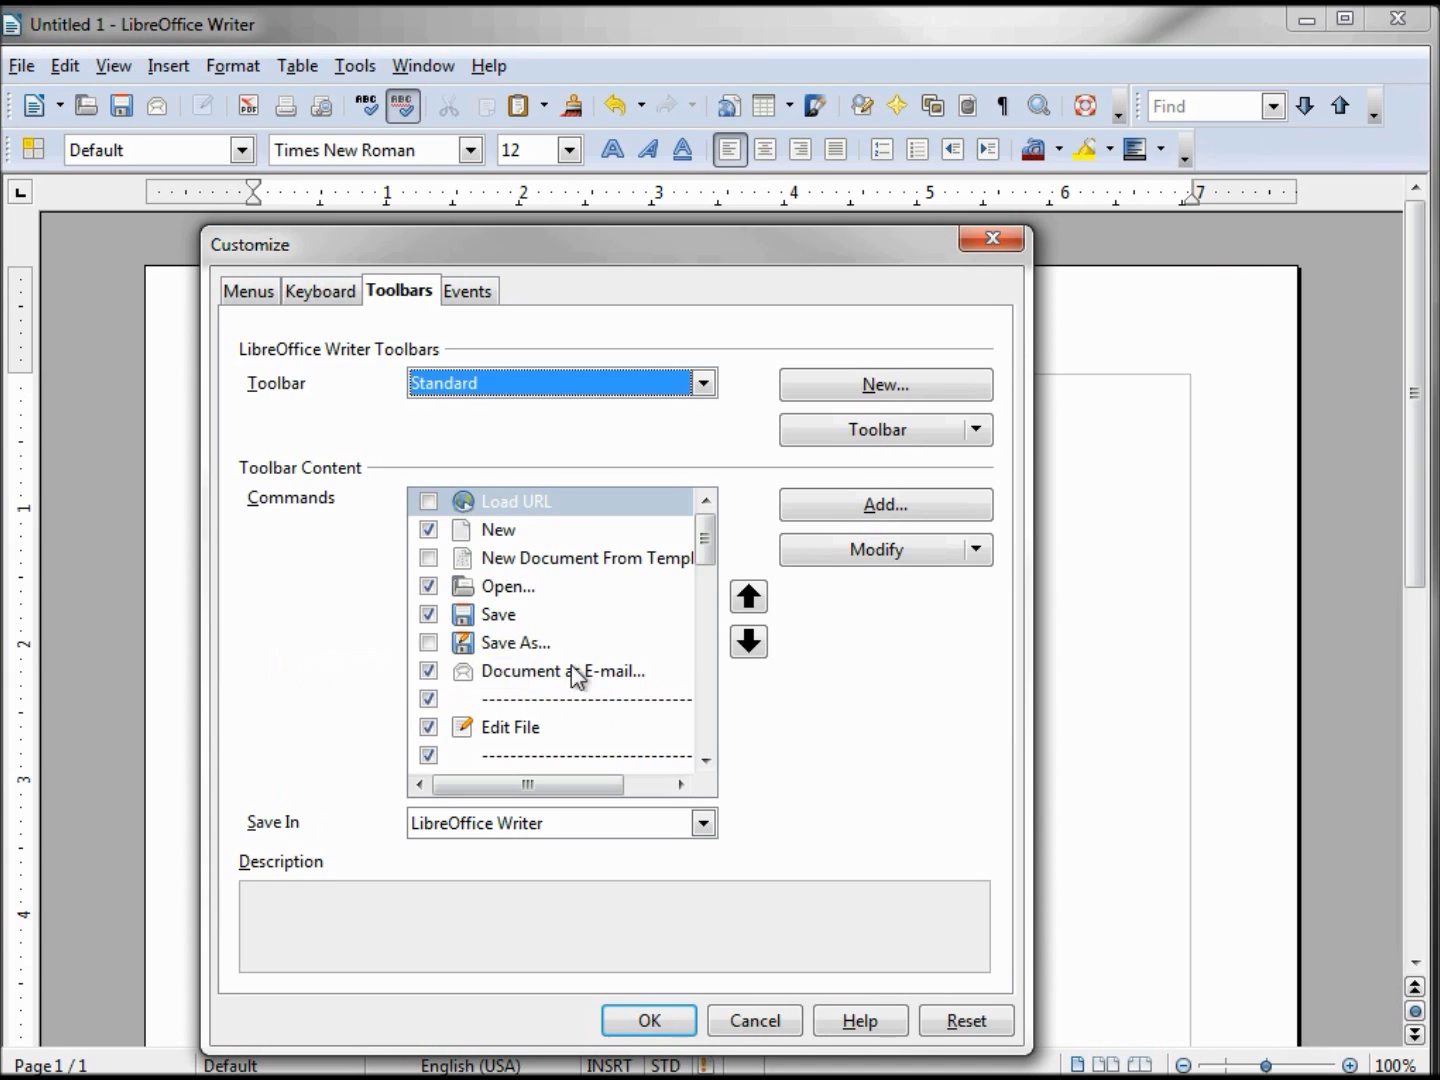
left_click(491, 617)
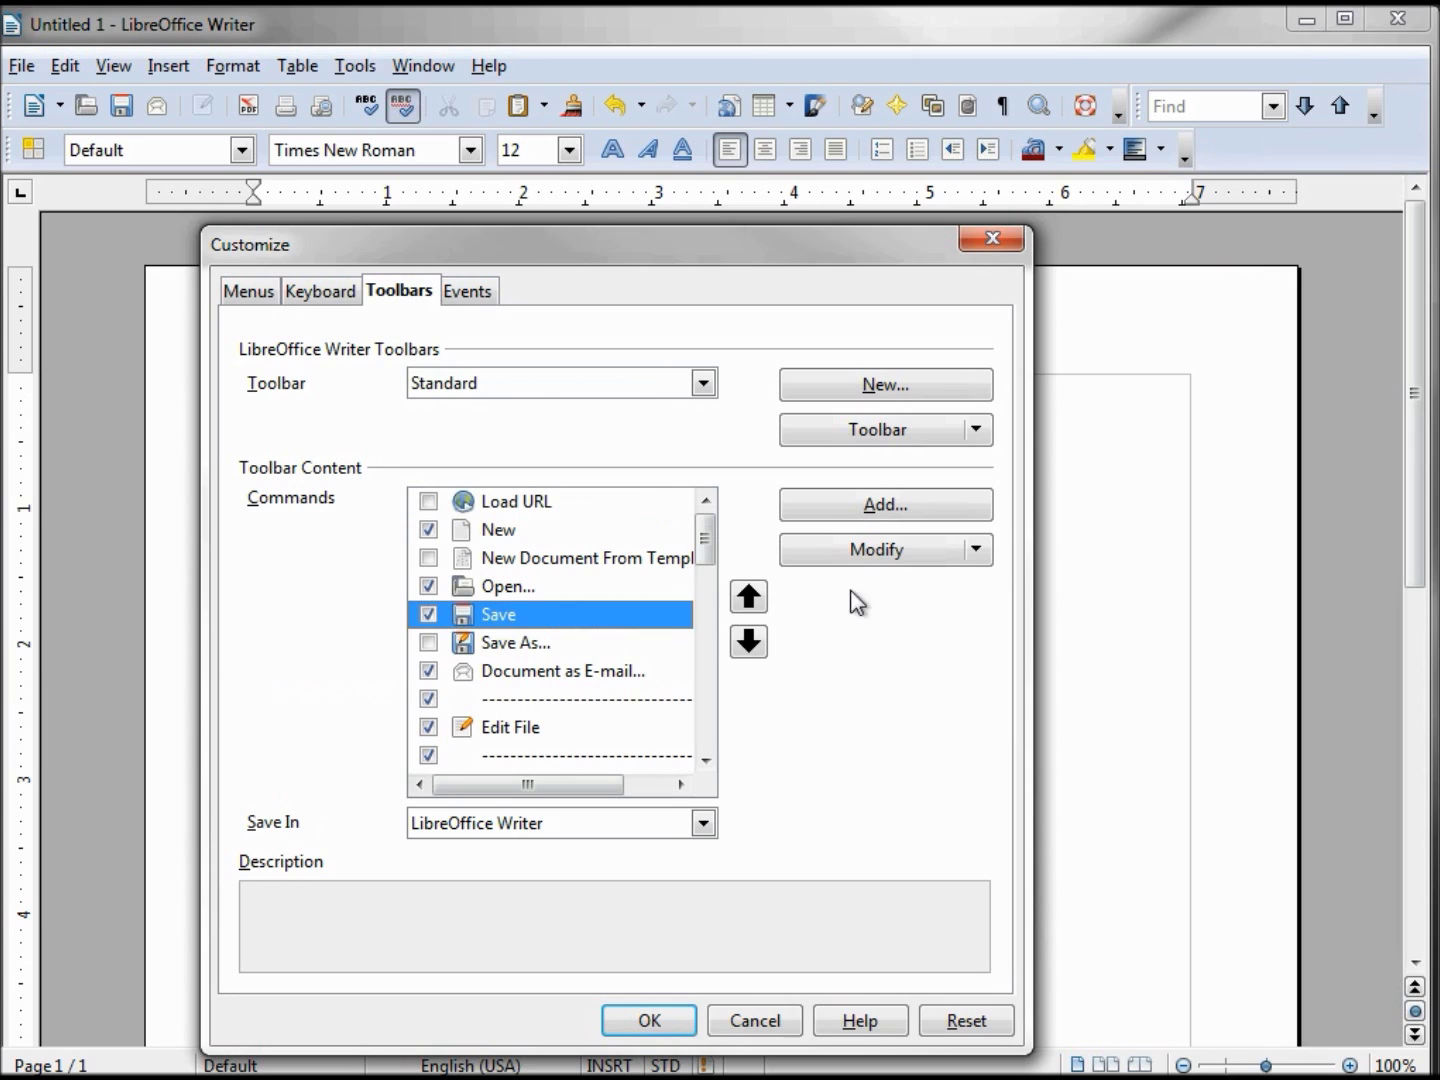
left_click(979, 557)
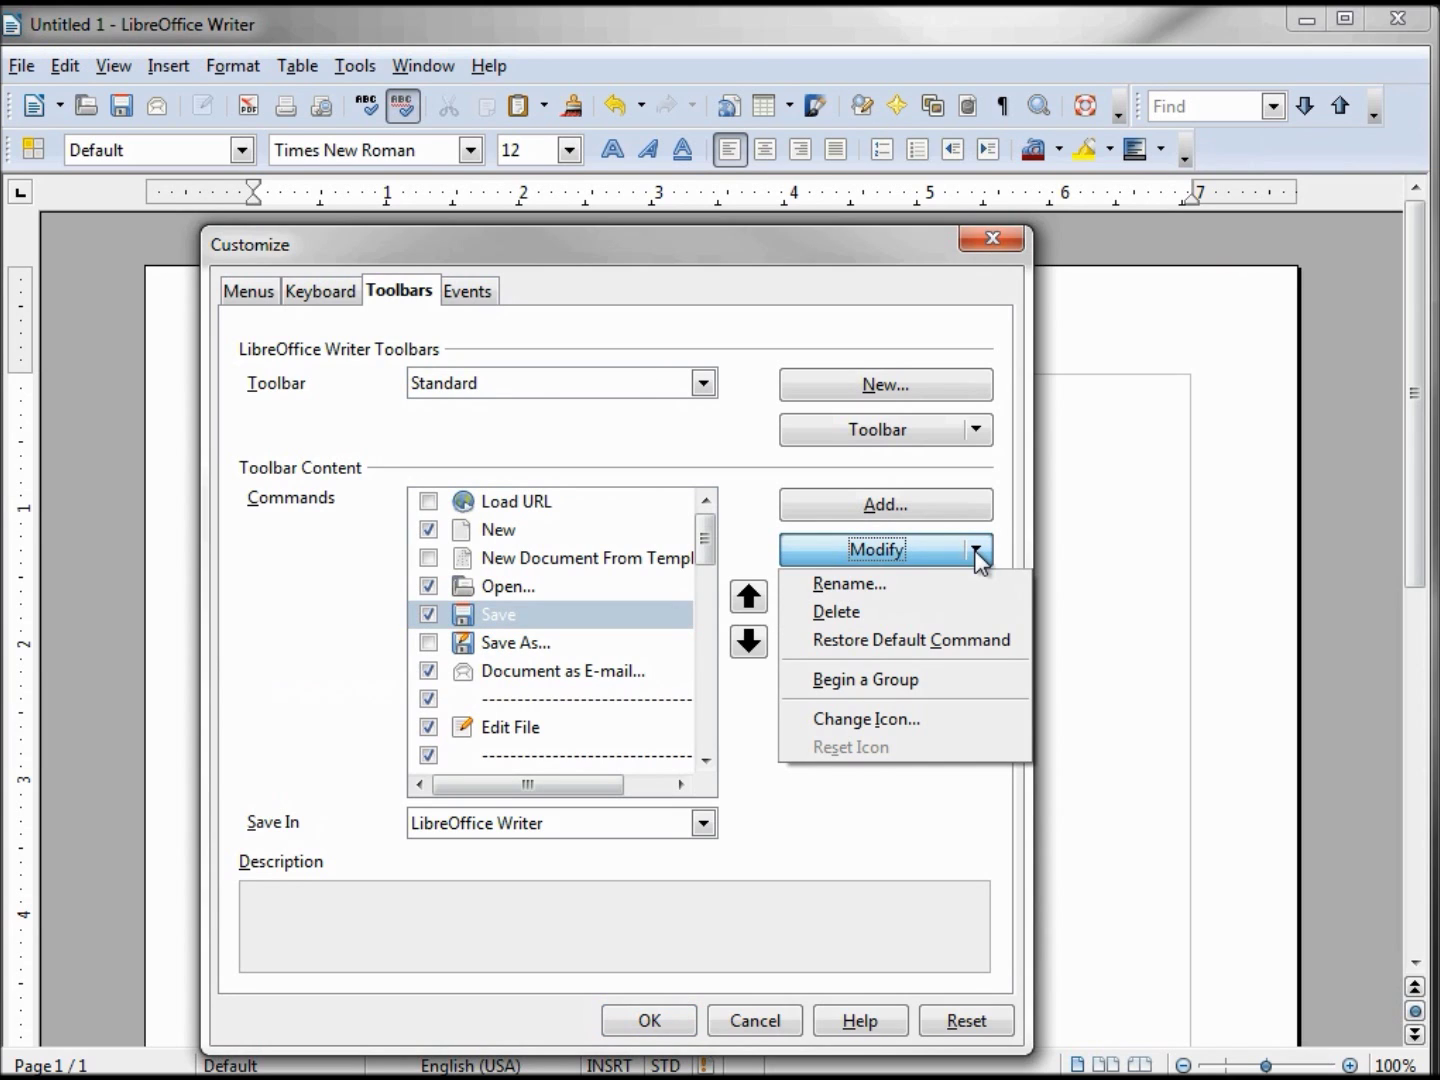
left_click(889, 681)
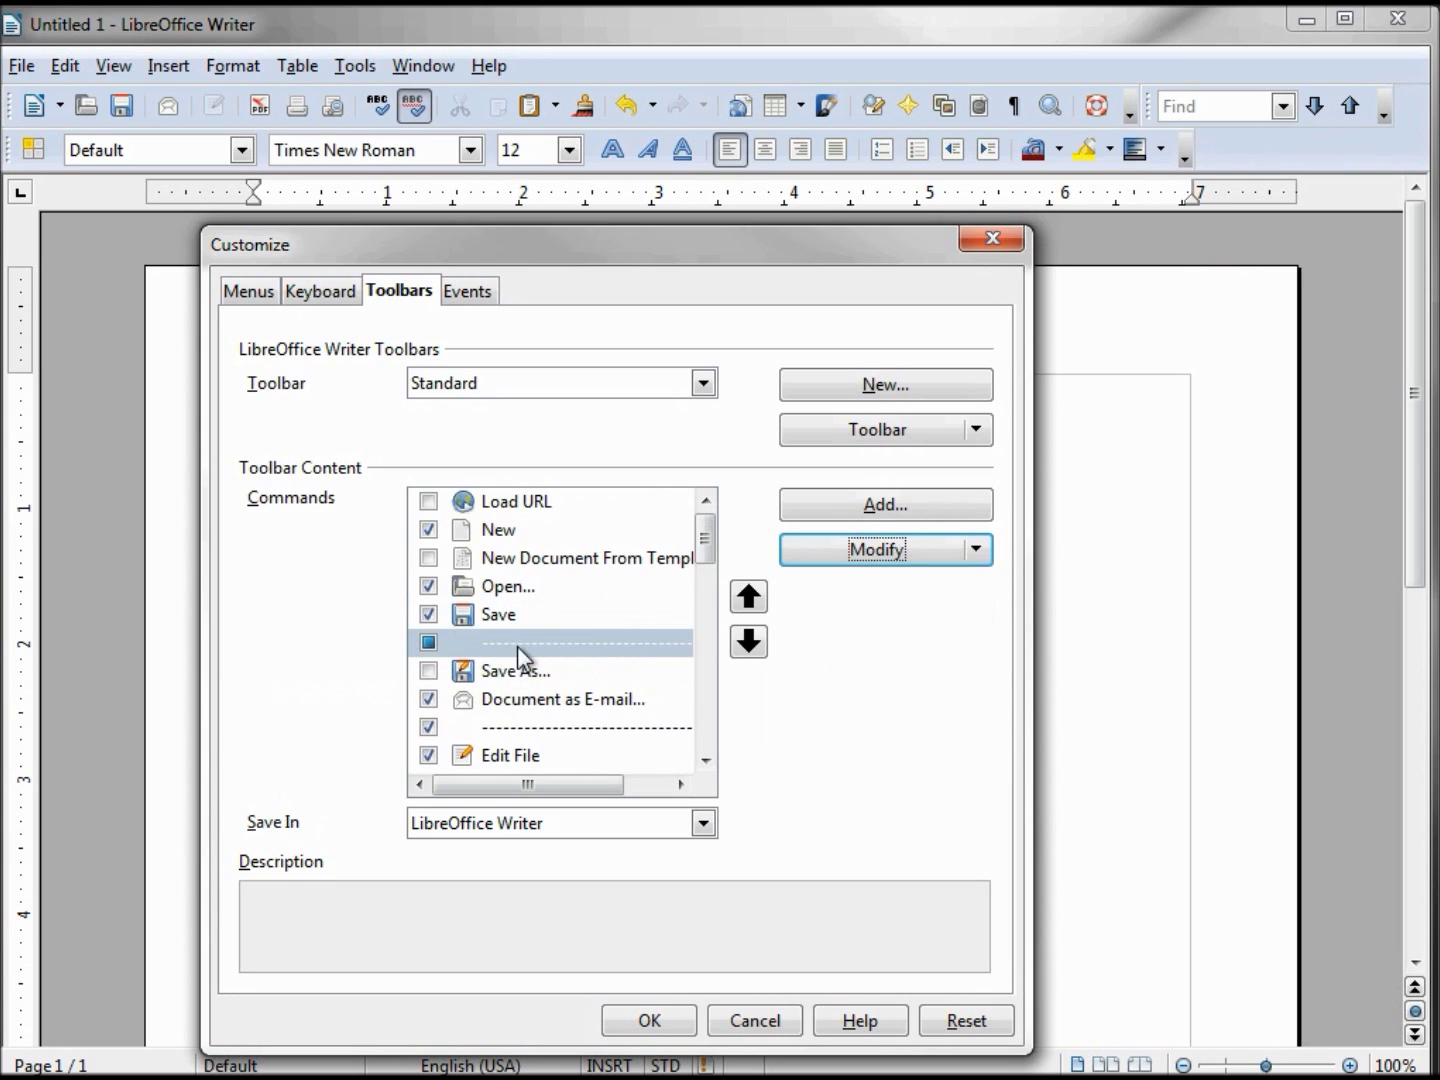
left_click(429, 643)
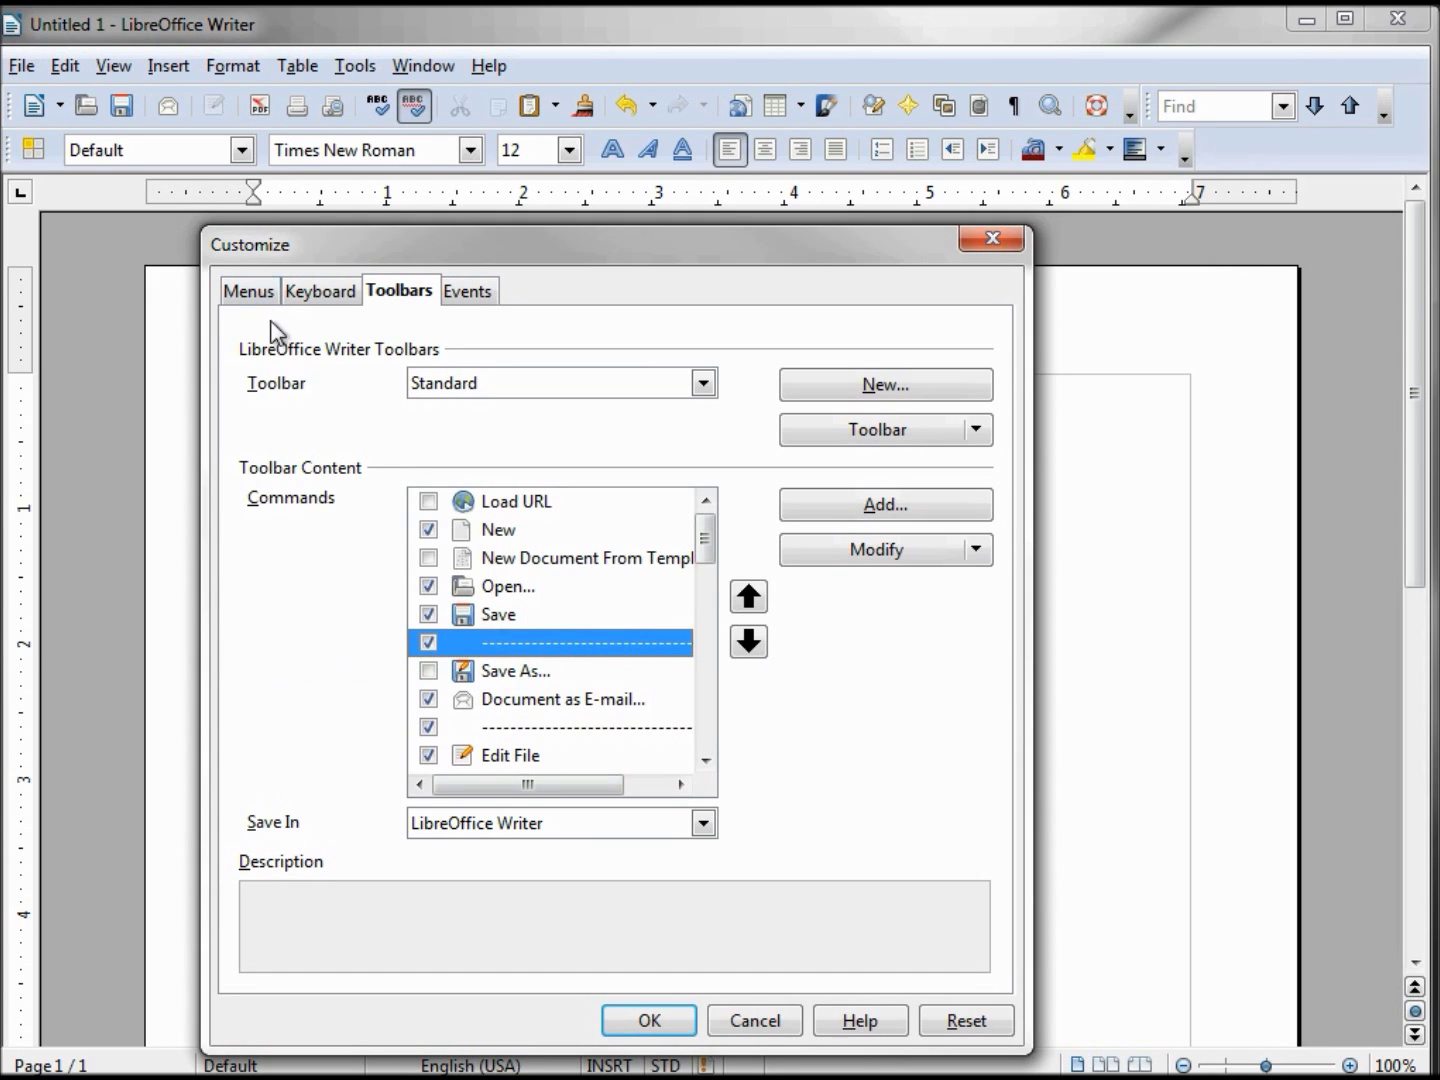
left_click(648, 1021)
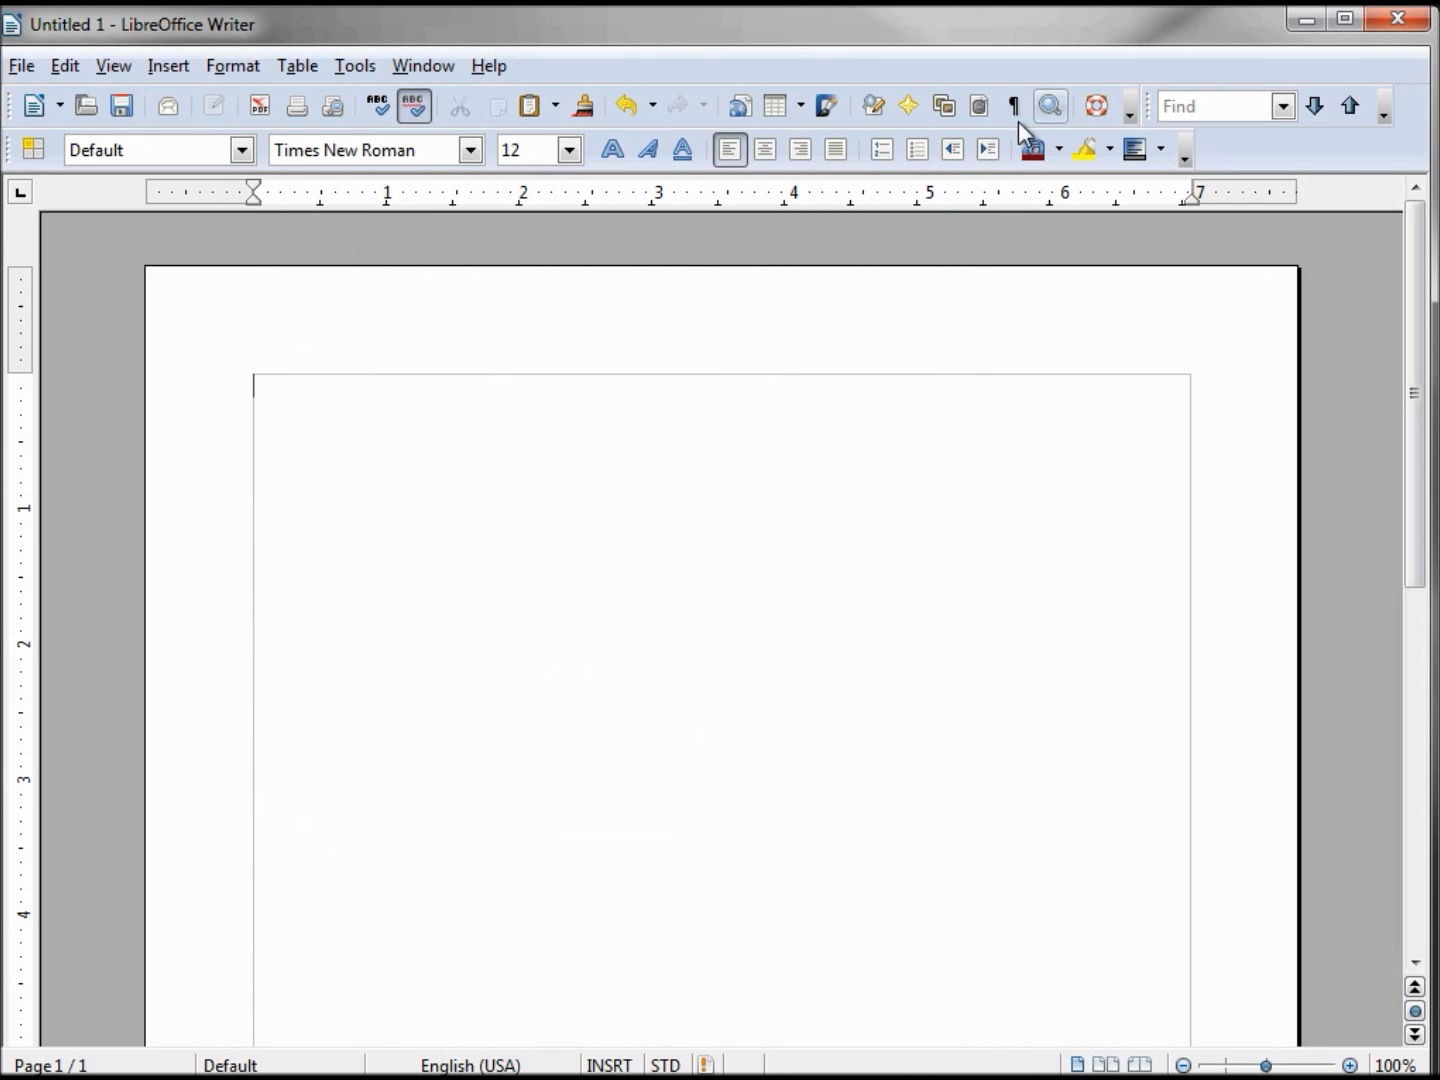
Step: Reopen Customize Toolbar and delete the separator below Save with Modify > Delete
left_click(1129, 111)
mouse_move(1211, 141)
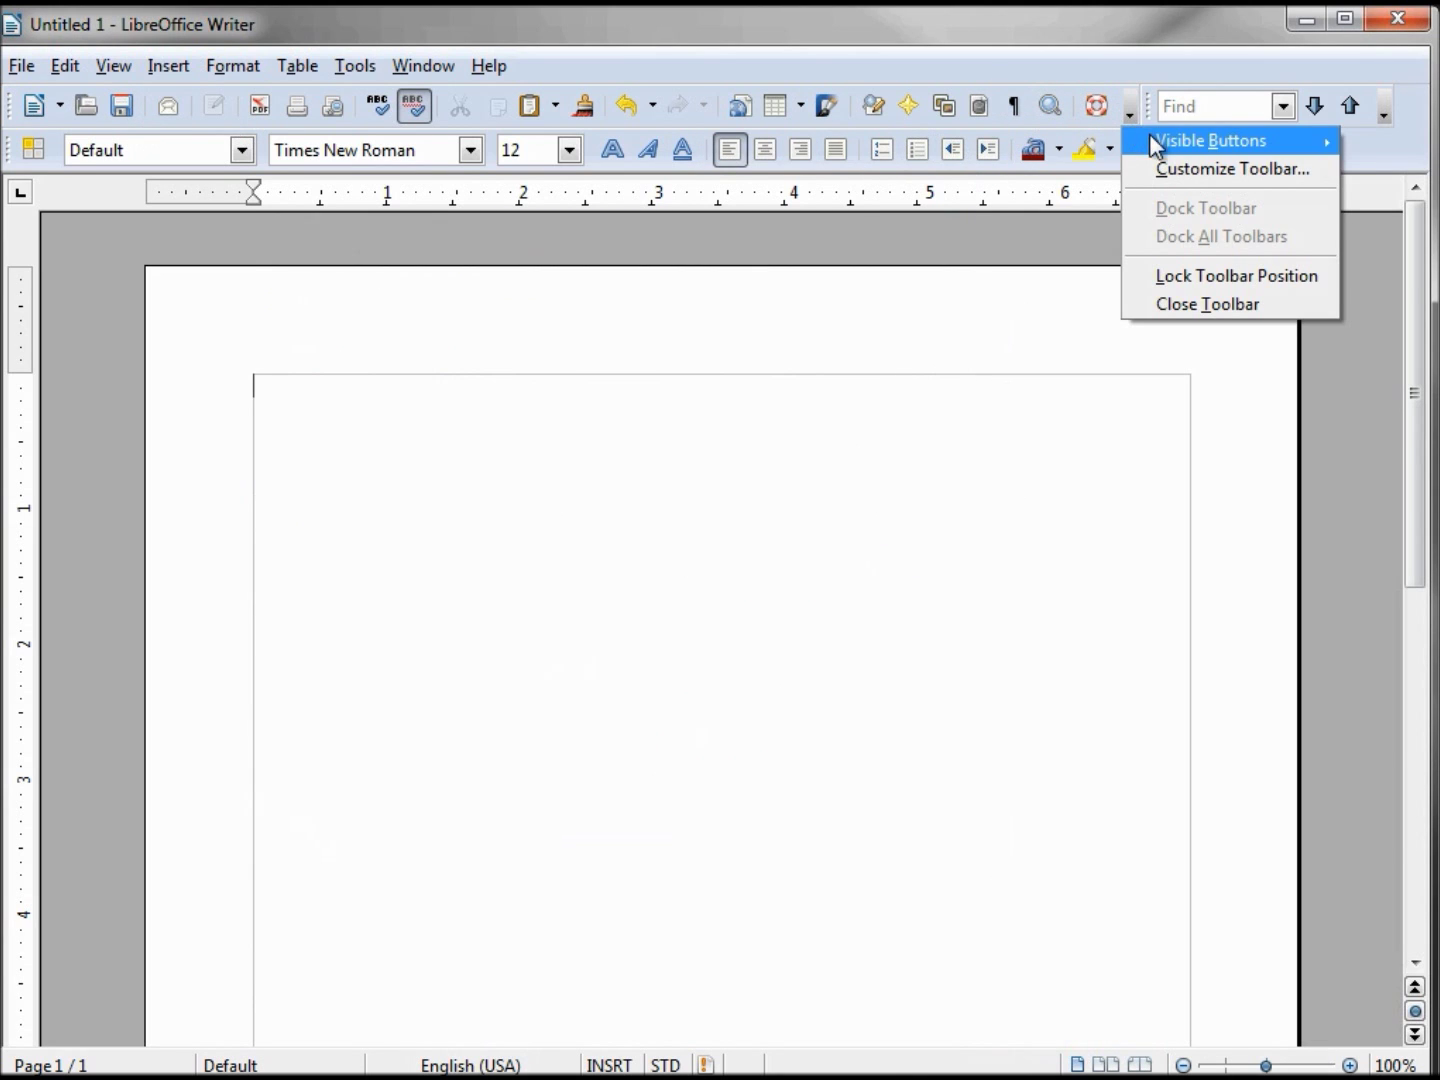
left_click(1193, 170)
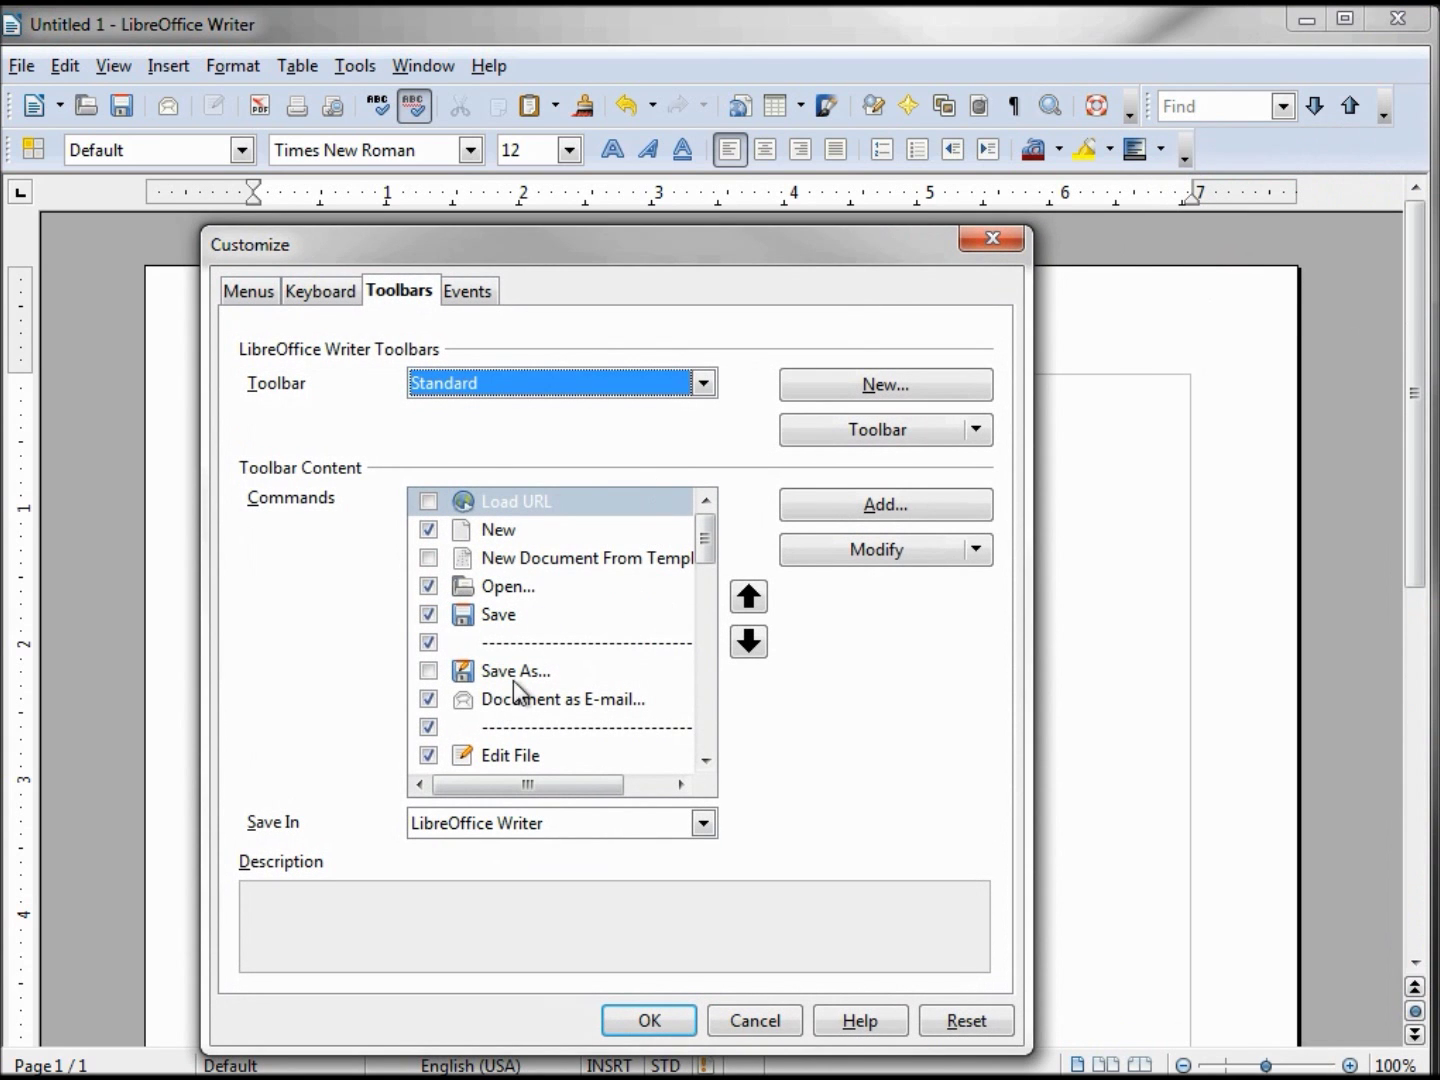
left_click(513, 645)
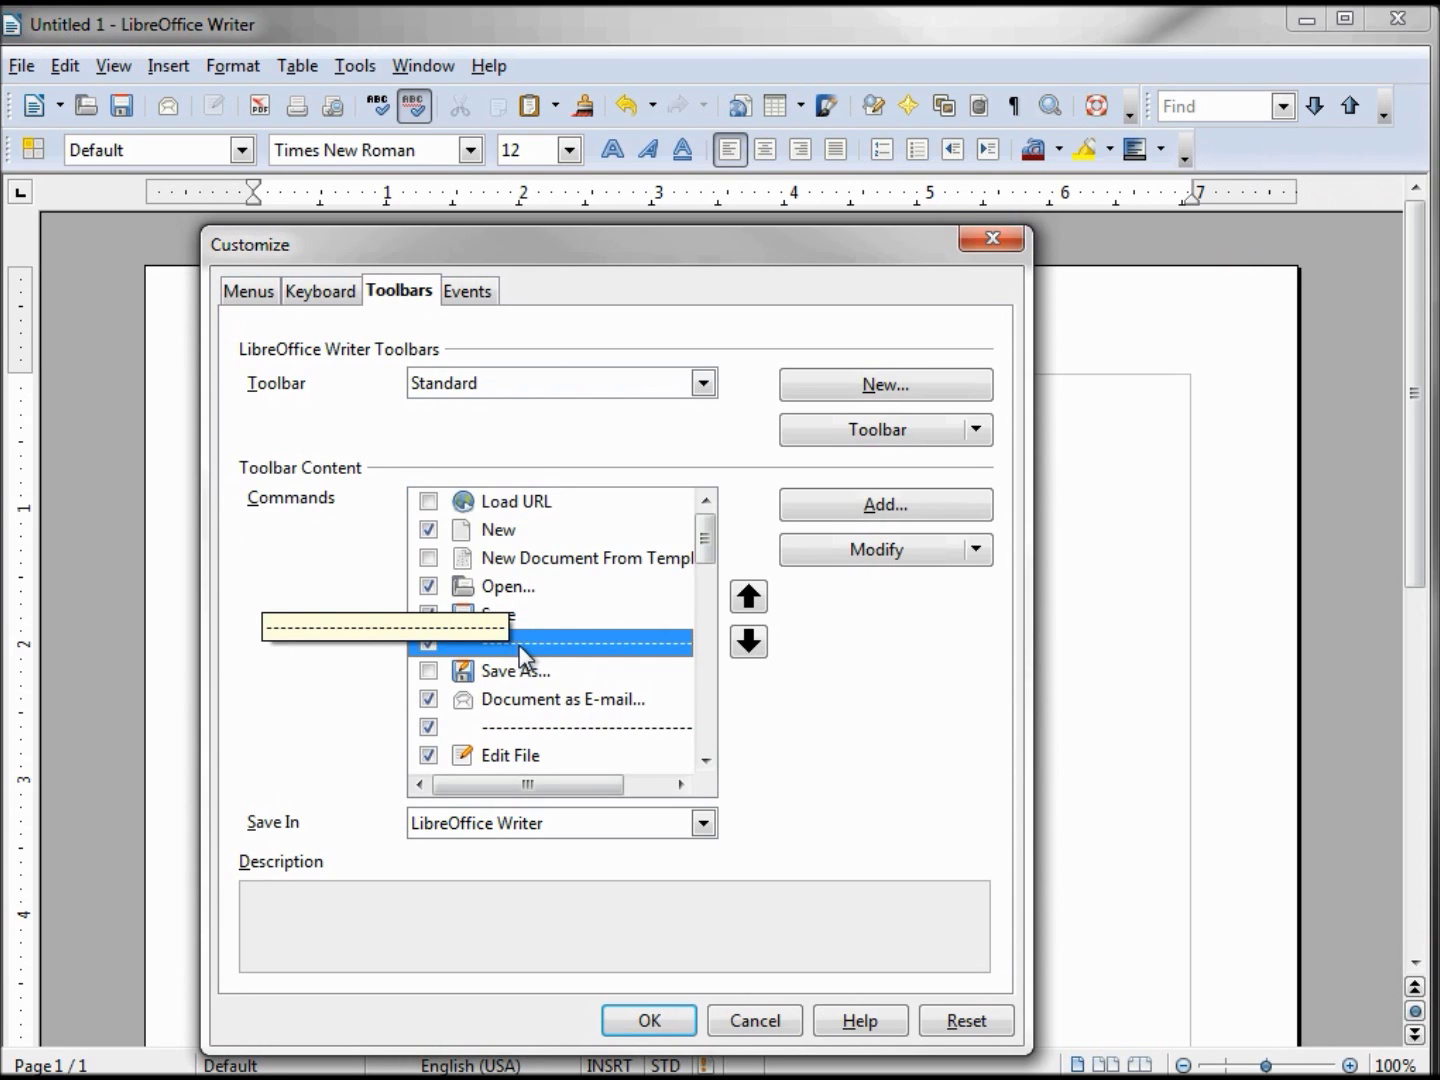
left_click(976, 550)
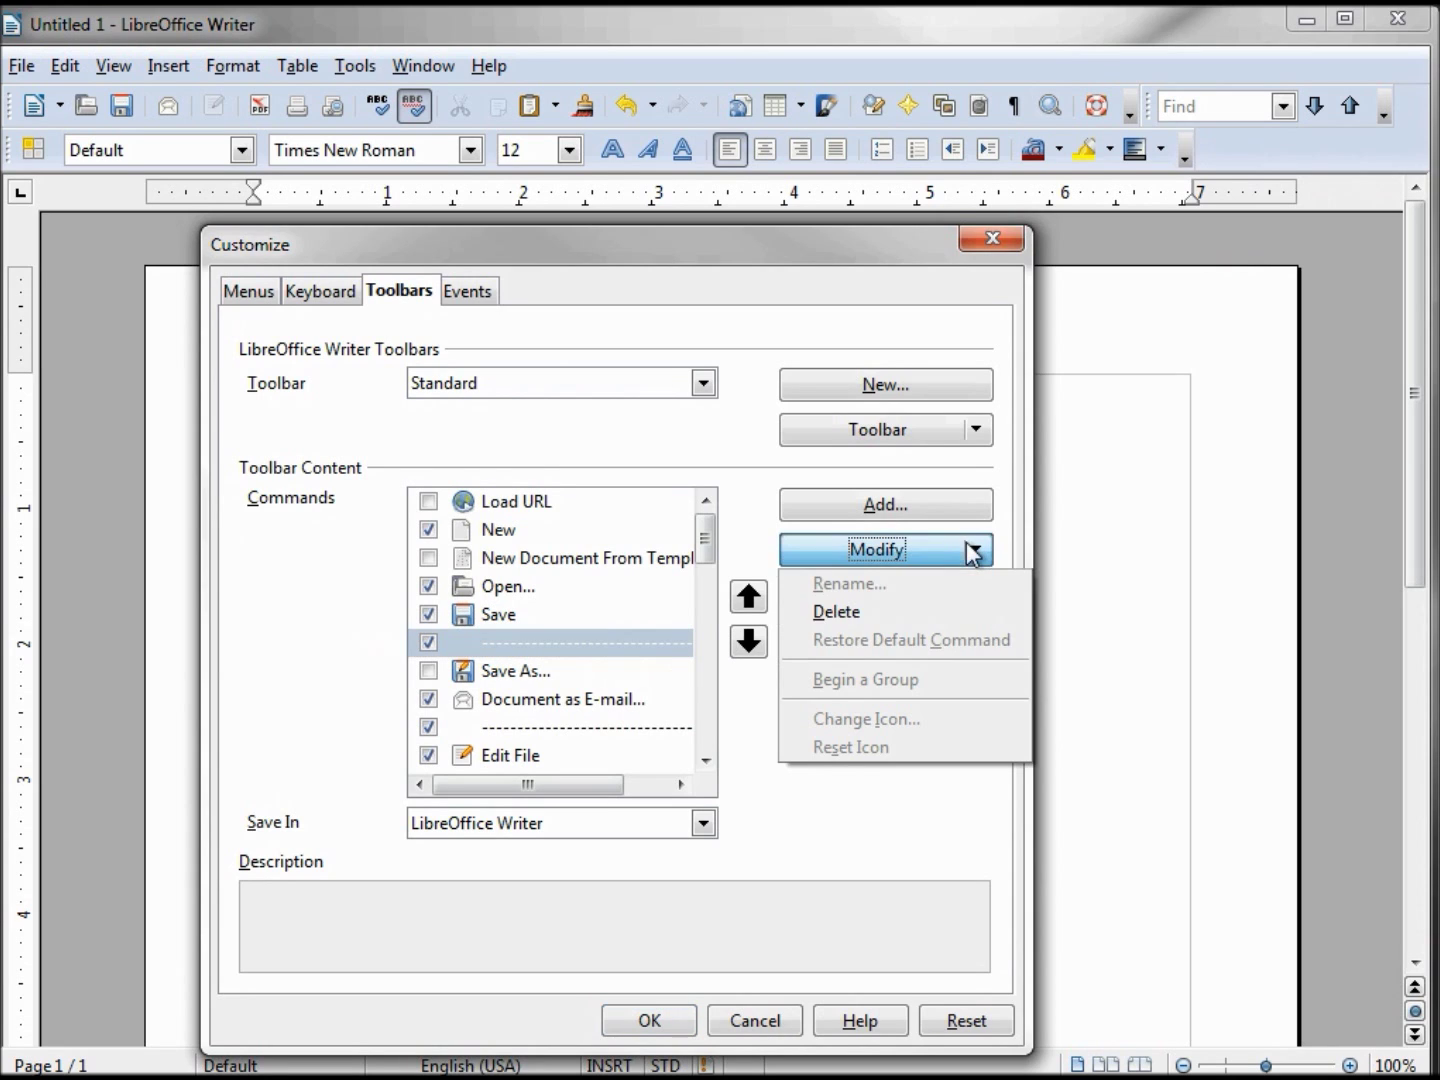
left_click(829, 613)
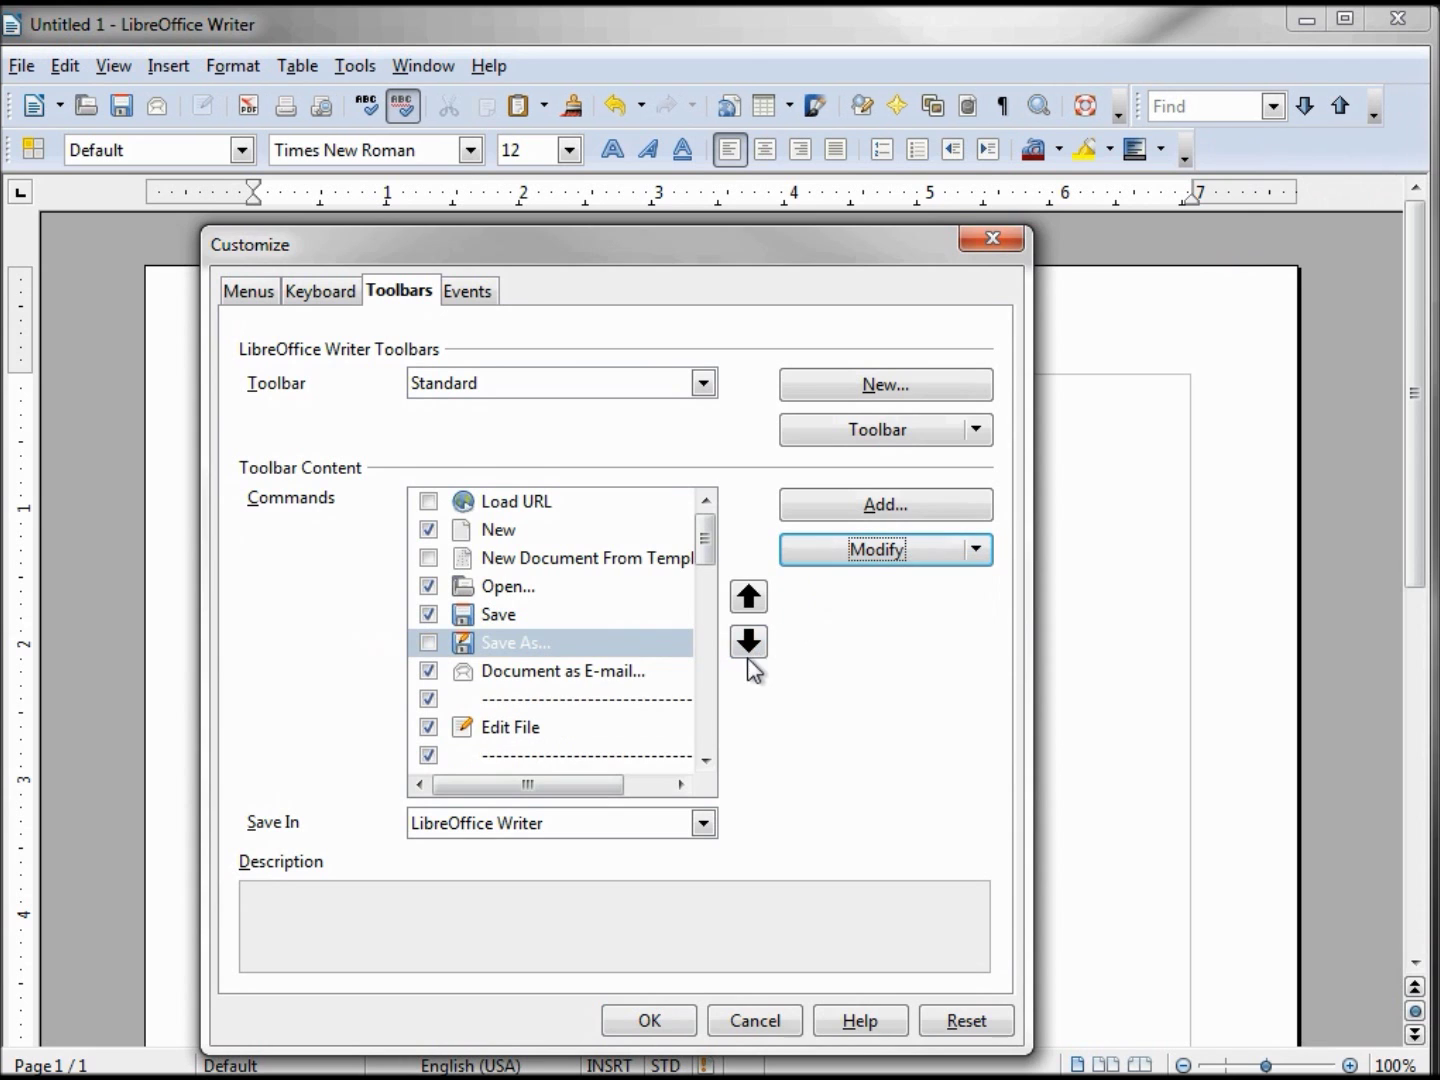